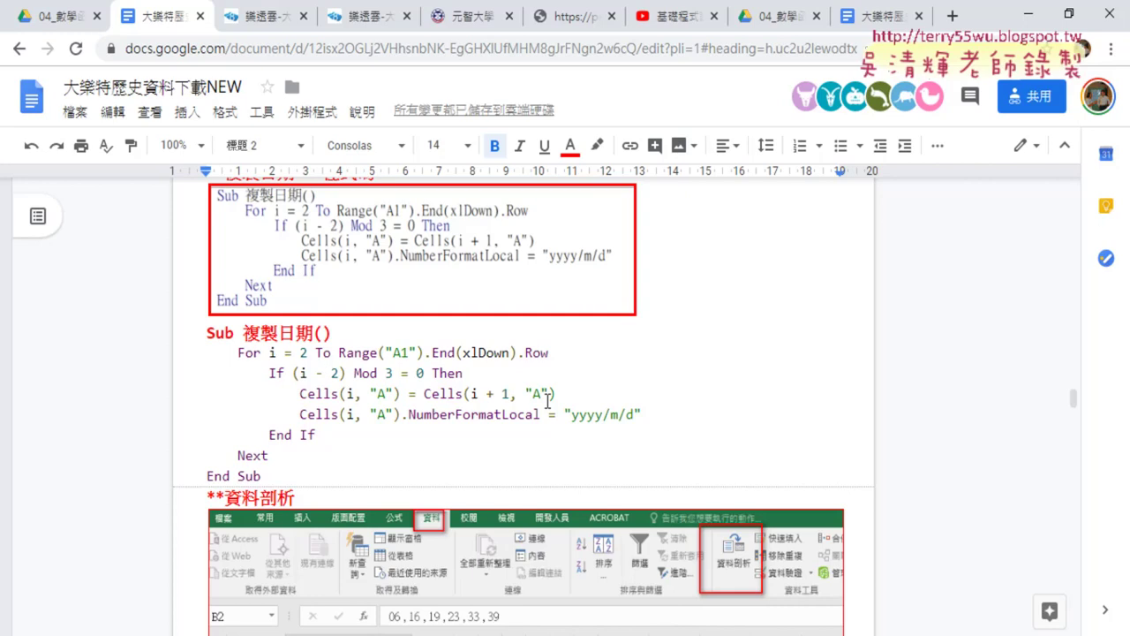
# Minimize the Google Docs macro notes window to reveal the lottery workbook in Excel
pyautogui.click(1028, 14)
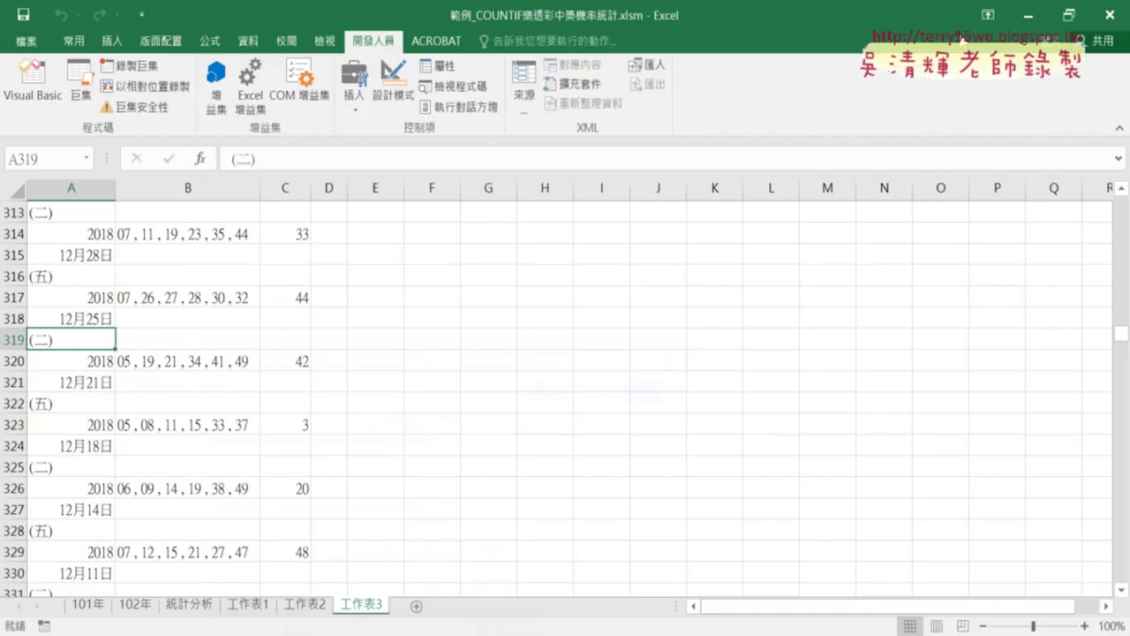
# Run 複製日期 from the VBA editor so column A fills with dates like 2019/12/25
pyautogui.click(275, 344)
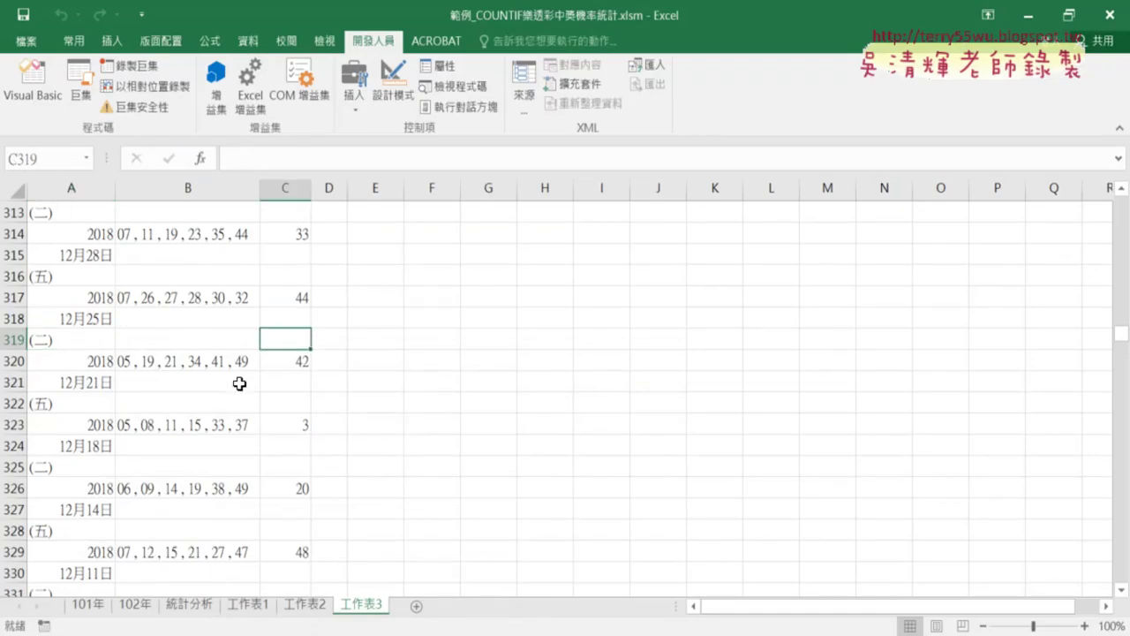
pyautogui.click(33, 83)
pyautogui.click(667, 481)
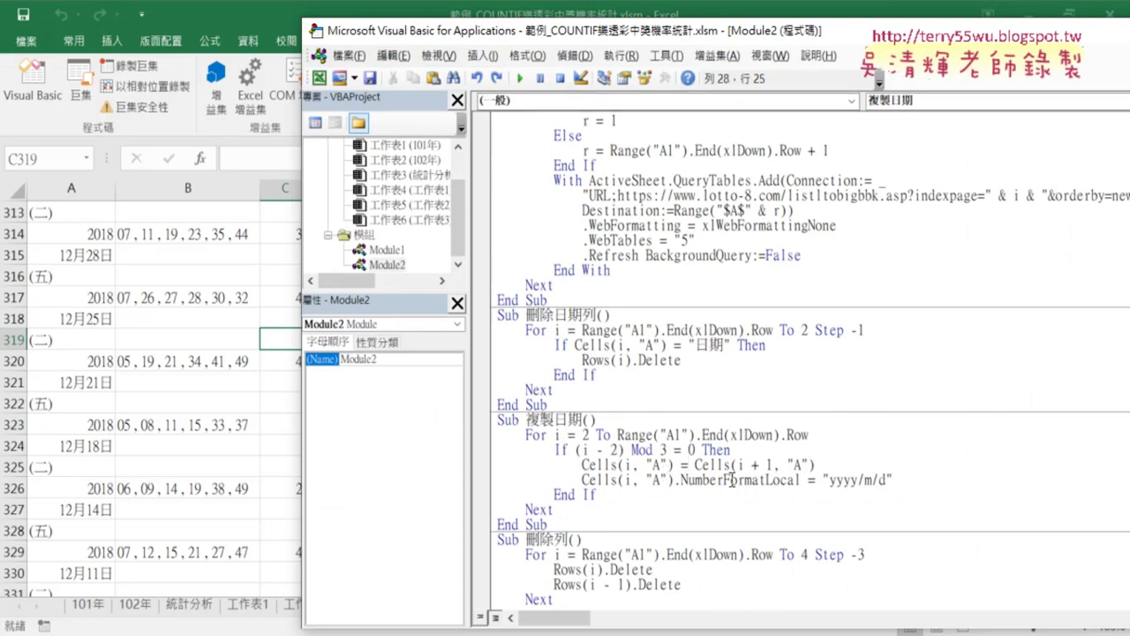
pyautogui.click(520, 78)
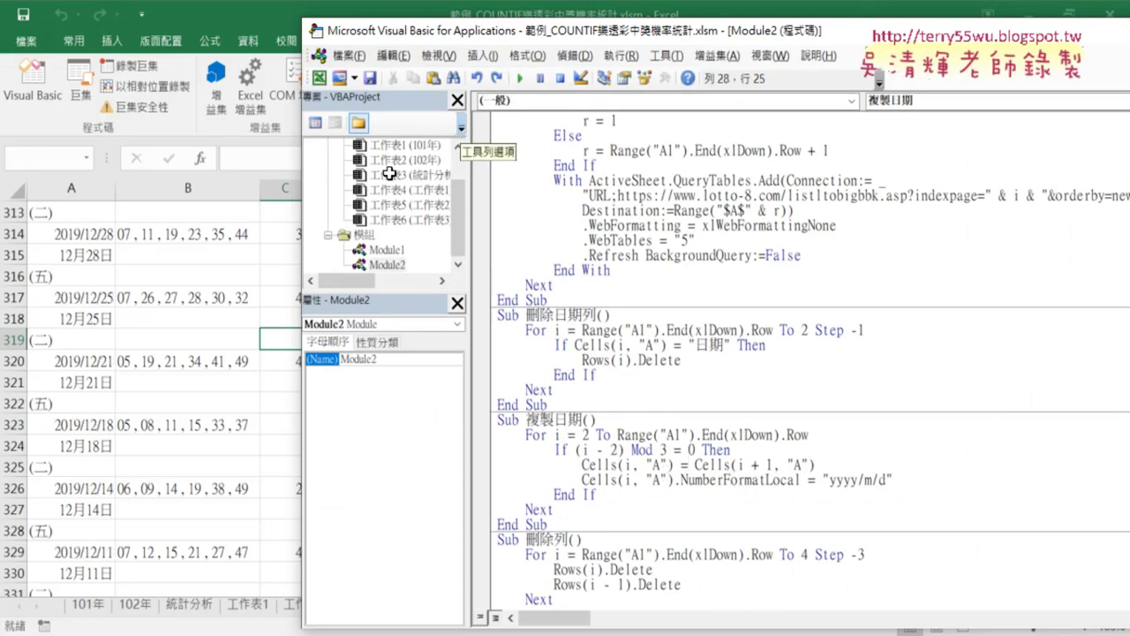
pyautogui.click(80, 298)
pyautogui.scroll(10, 81, 300)
pyautogui.scroll(9, 79, 299)
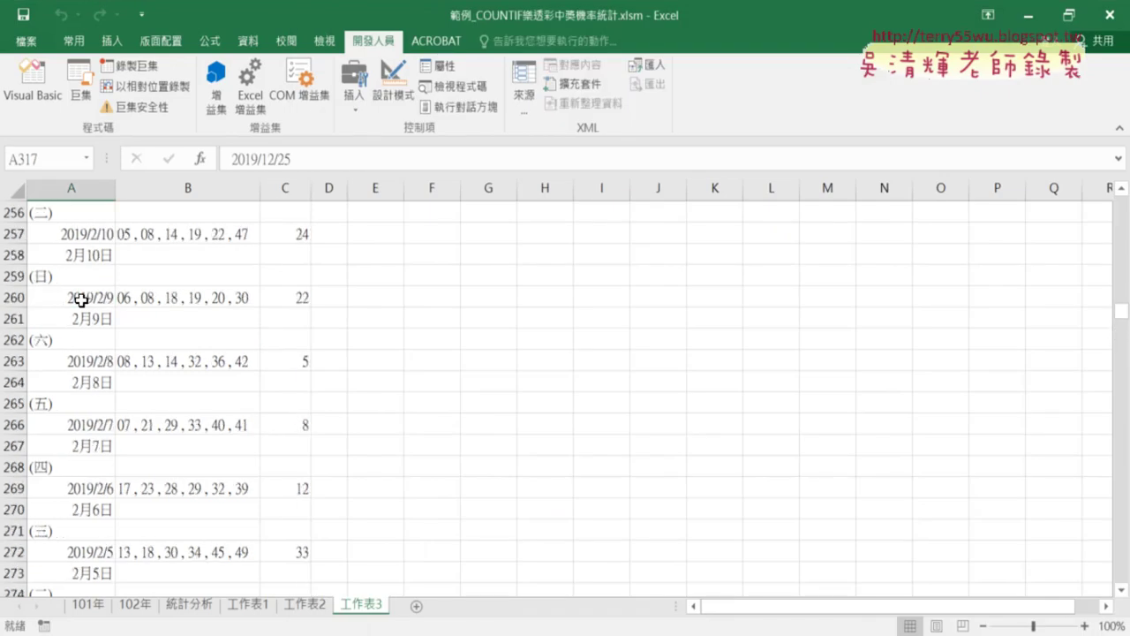
pyautogui.scroll(6, 80, 298)
pyautogui.moveTo(1120, 306); pyautogui.dragTo(1122, 205)
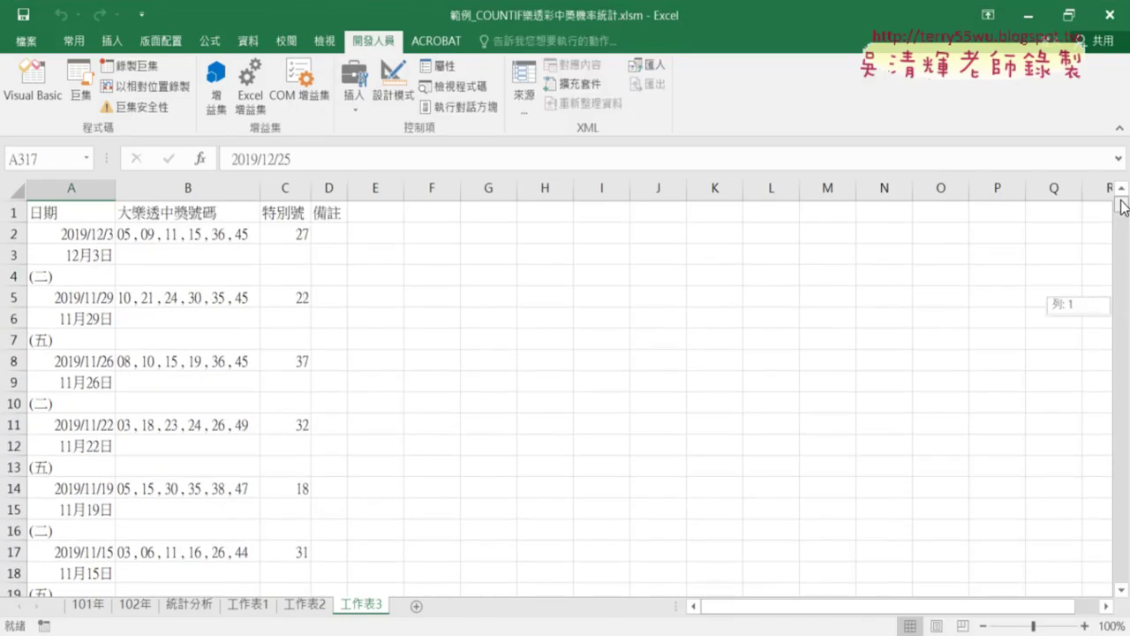
pyautogui.click(99, 256)
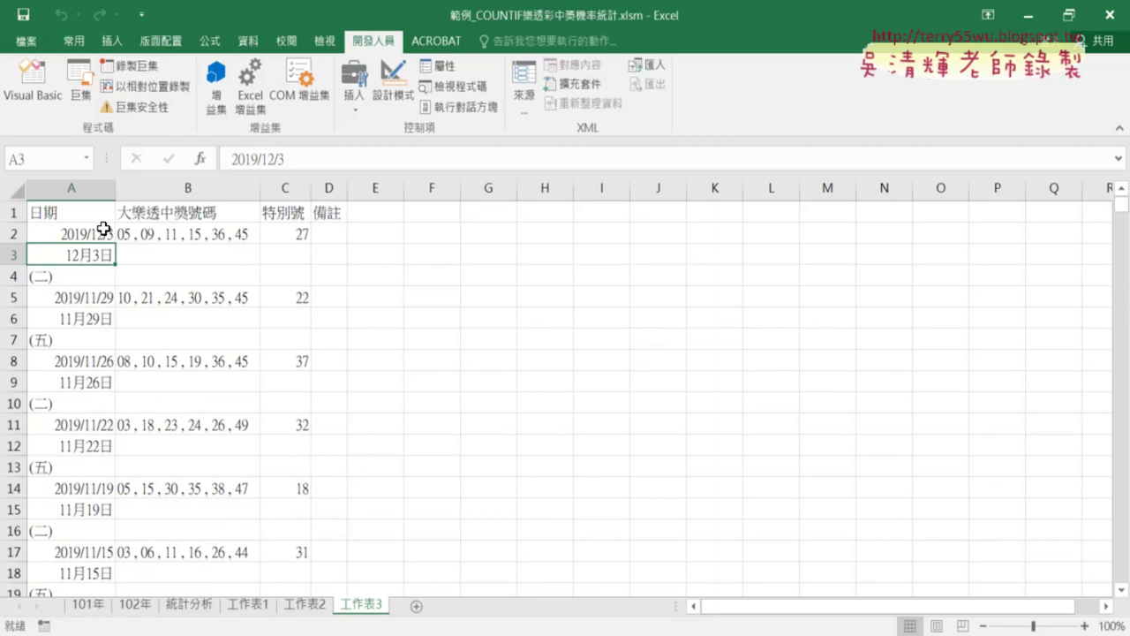
pyautogui.click(82, 232)
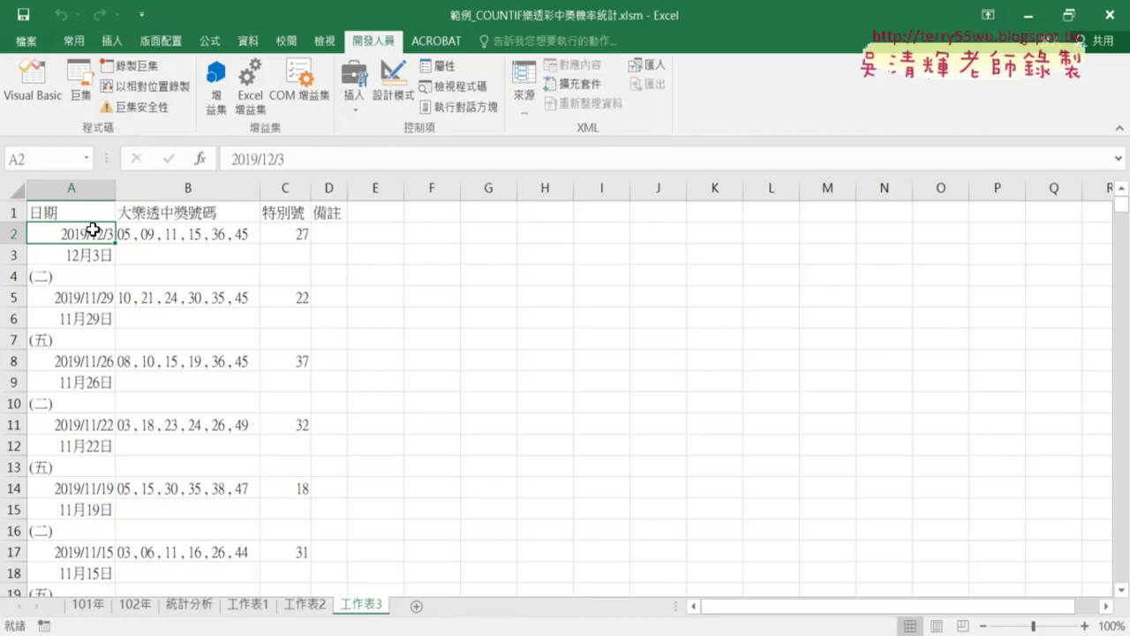
pyautogui.click(78, 294)
pyautogui.click(82, 363)
pyautogui.click(83, 424)
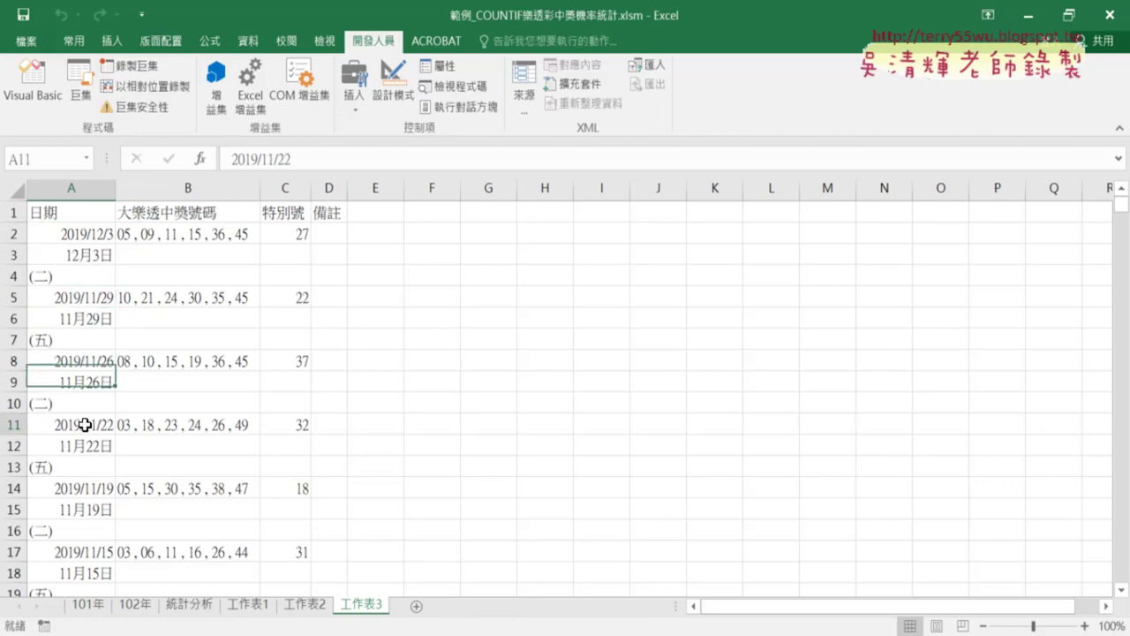
pyautogui.click(86, 487)
pyautogui.scroll(-3, 88, 481)
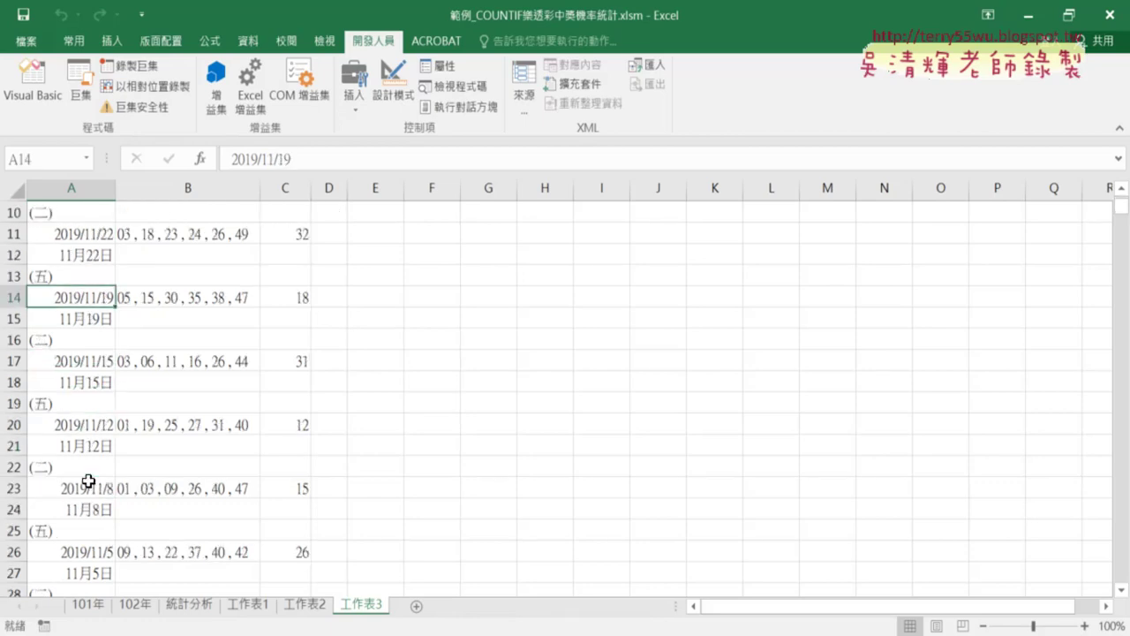
pyautogui.scroll(-7, 89, 481)
pyautogui.scroll(-5, 88, 481)
pyautogui.scroll(-10, 88, 482)
pyautogui.scroll(-5, 89, 481)
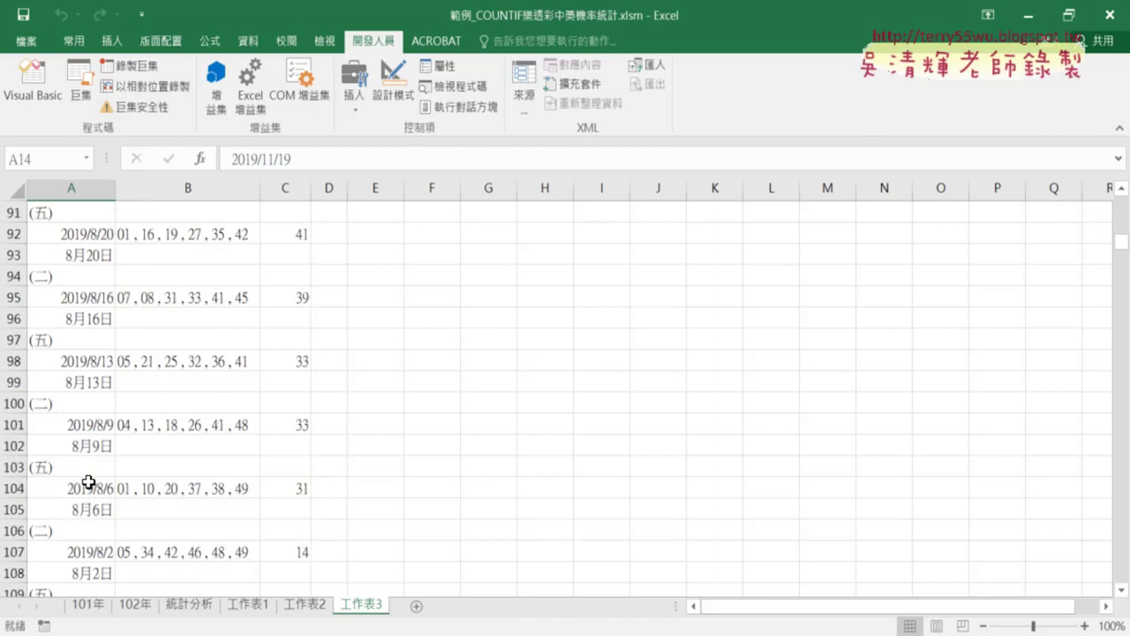
pyautogui.scroll(-4, 88, 481)
pyautogui.scroll(3, 88, 481)
pyautogui.scroll(12, 88, 481)
pyautogui.scroll(5, 87, 481)
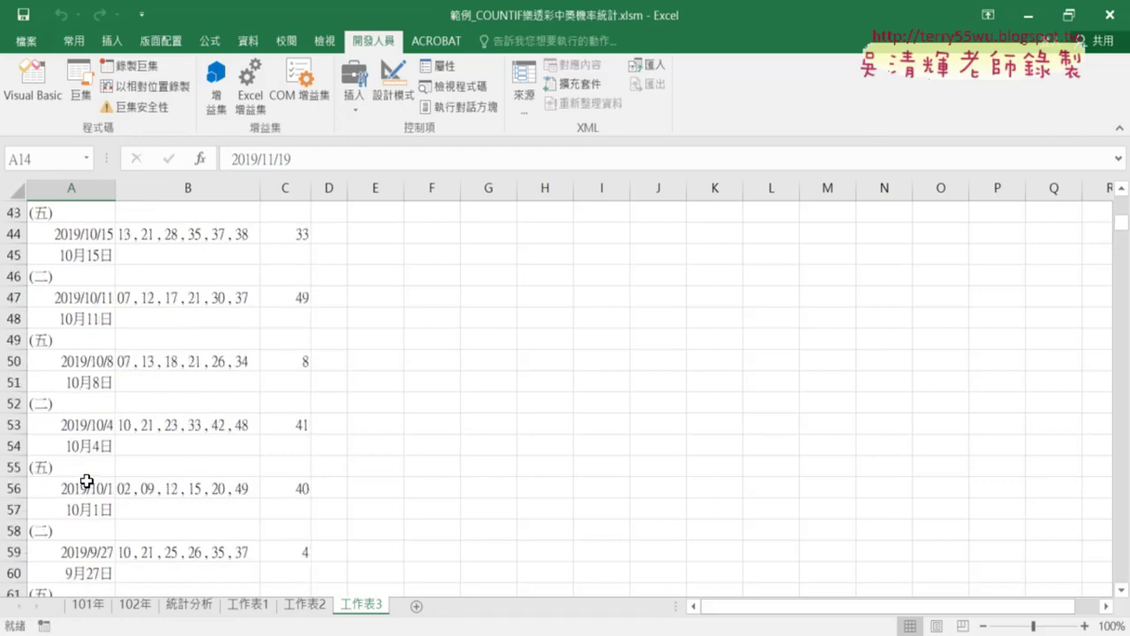
pyautogui.scroll(8, 87, 481)
pyautogui.scroll(2, 87, 481)
pyautogui.scroll(-10, 87, 481)
pyautogui.scroll(-6, 86, 481)
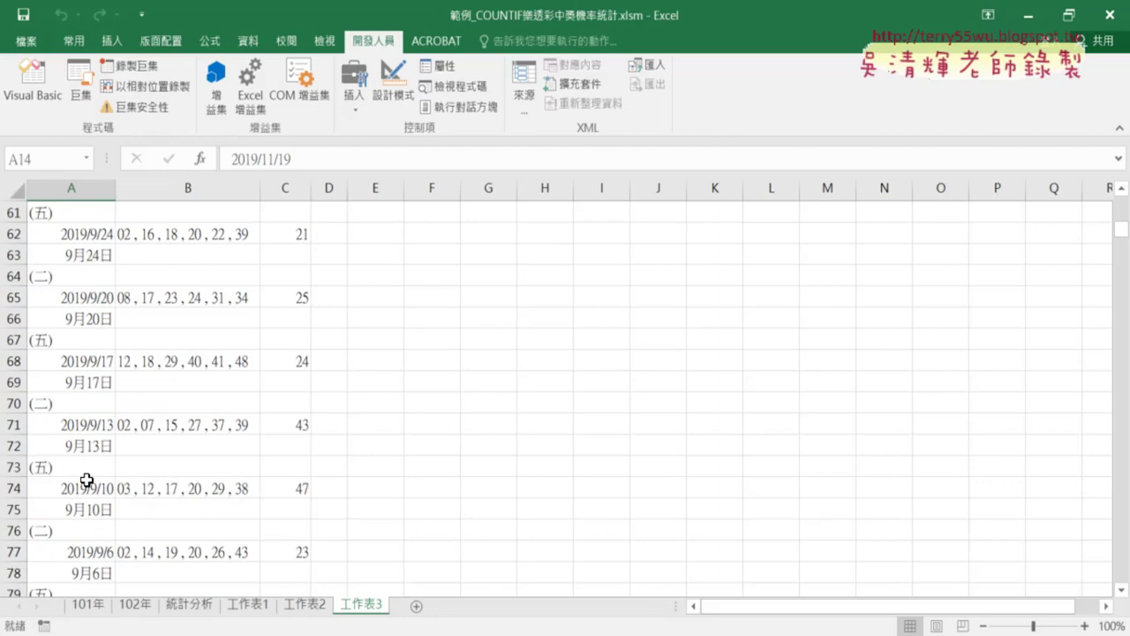
pyautogui.scroll(-6, 86, 481)
pyautogui.scroll(-5, 87, 481)
pyautogui.scroll(-11, 87, 481)
pyautogui.scroll(-6, 88, 484)
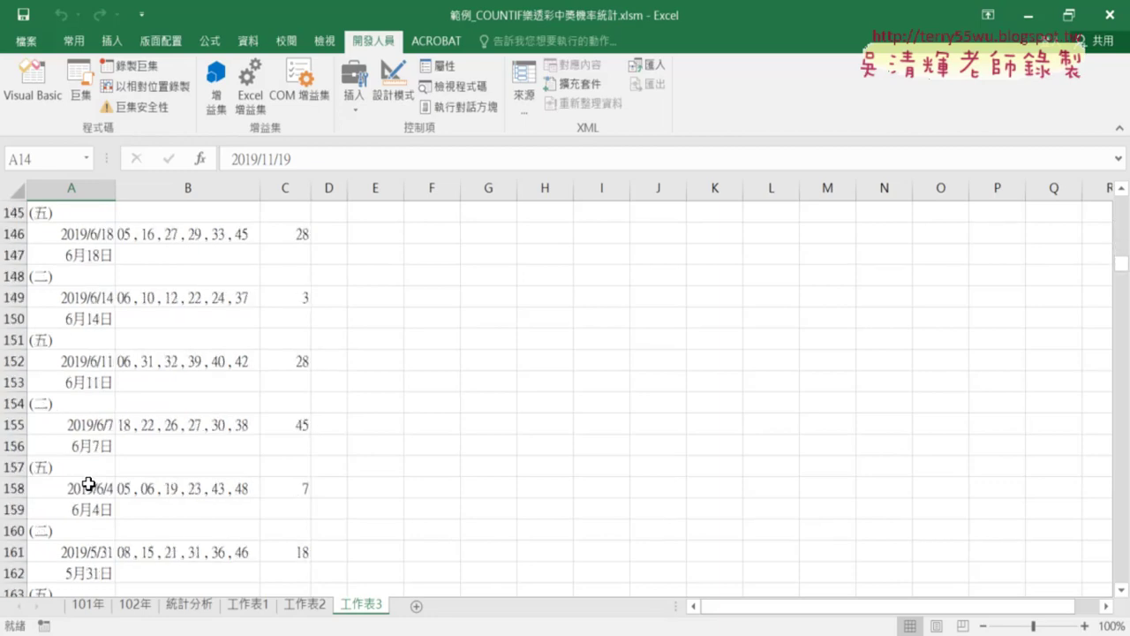
pyautogui.scroll(-6, 88, 484)
pyautogui.scroll(-6, 89, 486)
pyautogui.scroll(-6, 89, 487)
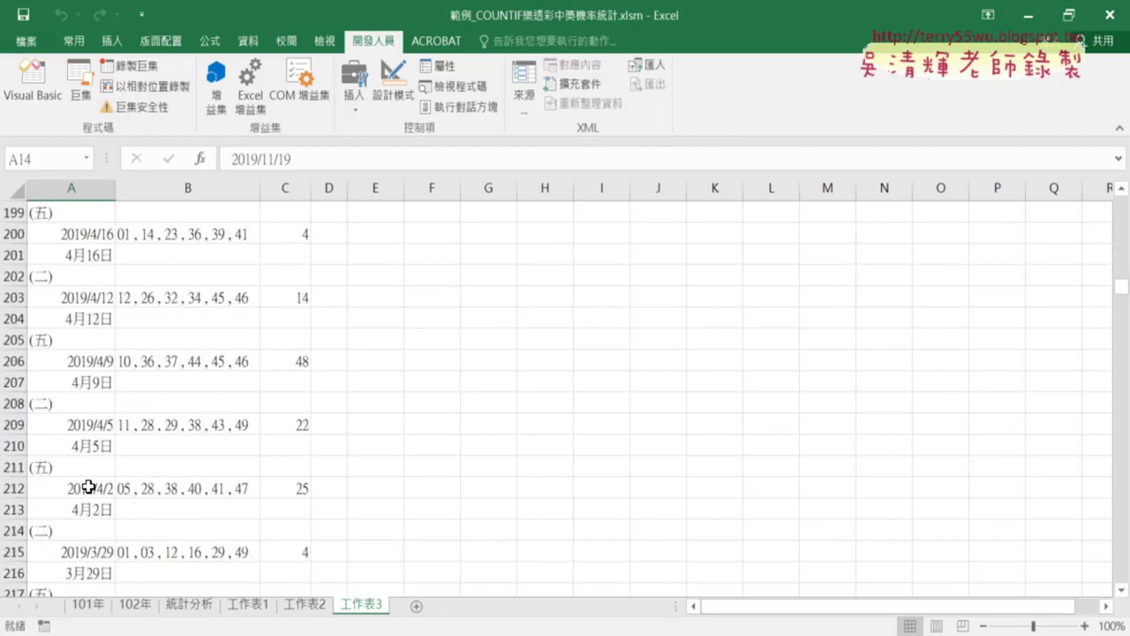
pyautogui.scroll(-6, 88, 486)
pyautogui.scroll(-5, 88, 486)
pyautogui.scroll(-6, 89, 487)
pyautogui.scroll(-5, 85, 487)
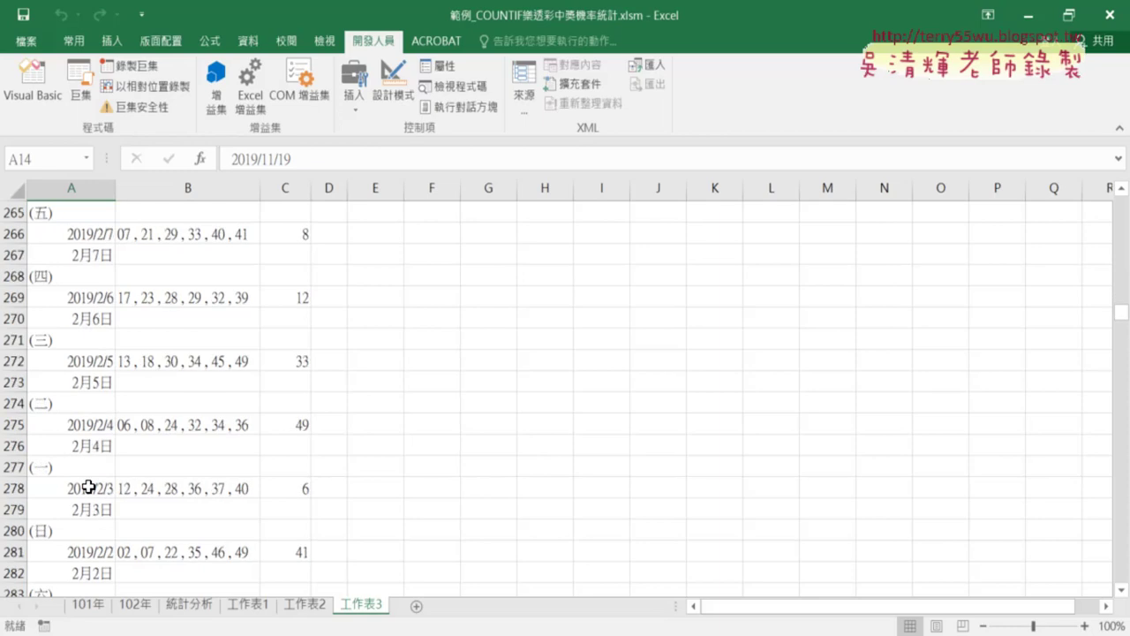
pyautogui.scroll(-3, 131, 465)
pyautogui.scroll(-5, 130, 465)
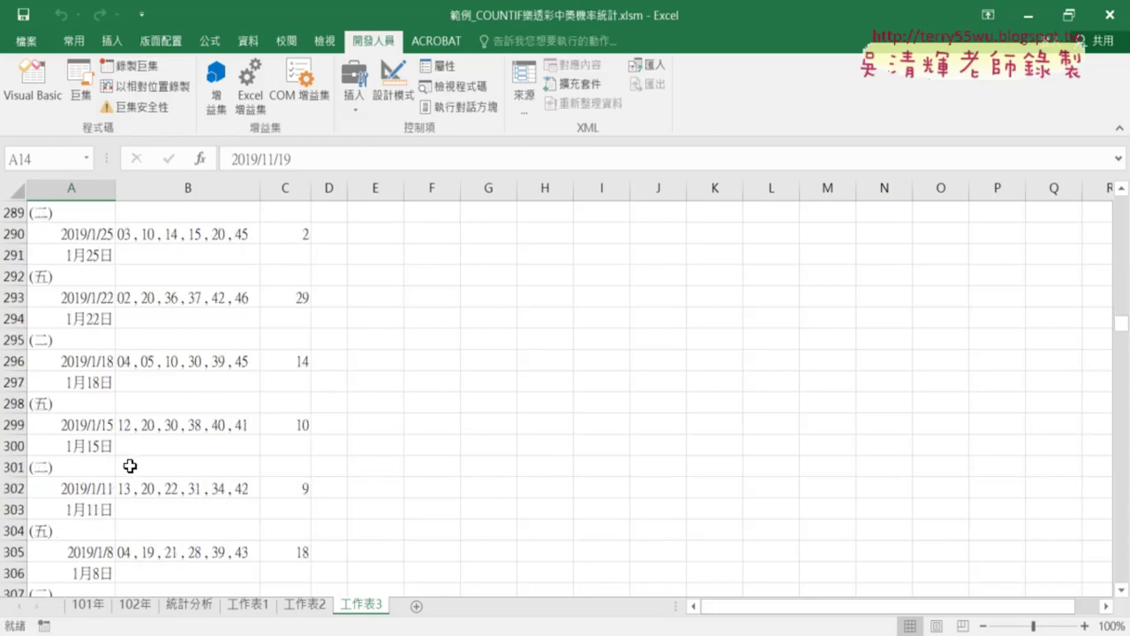
pyautogui.click(94, 426)
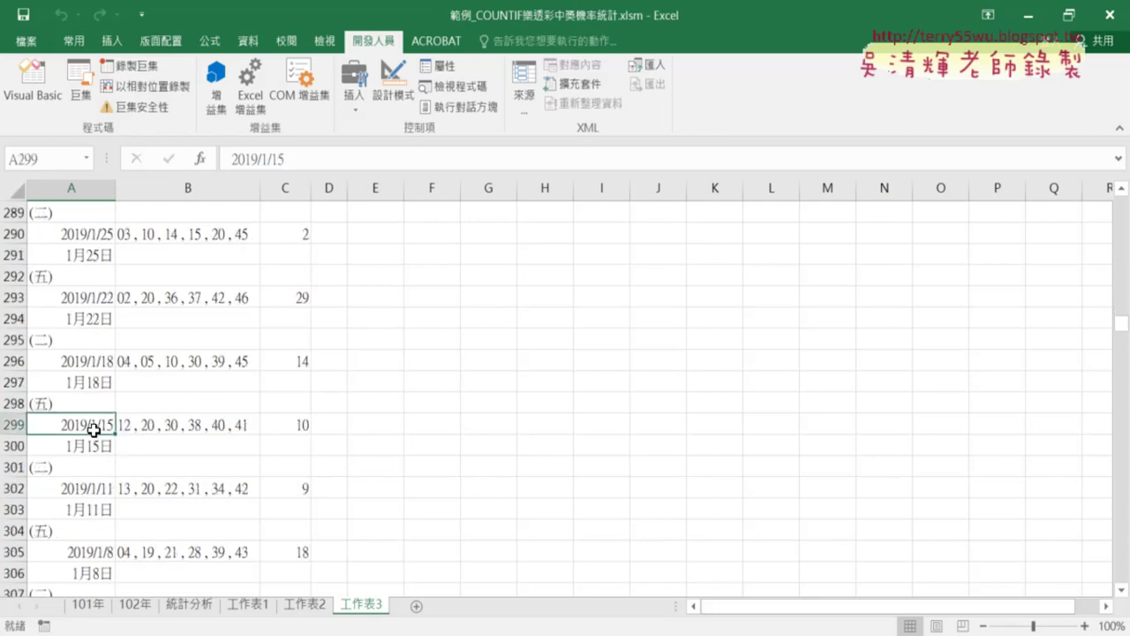
pyautogui.click(94, 486)
pyautogui.scroll(-4, 154, 486)
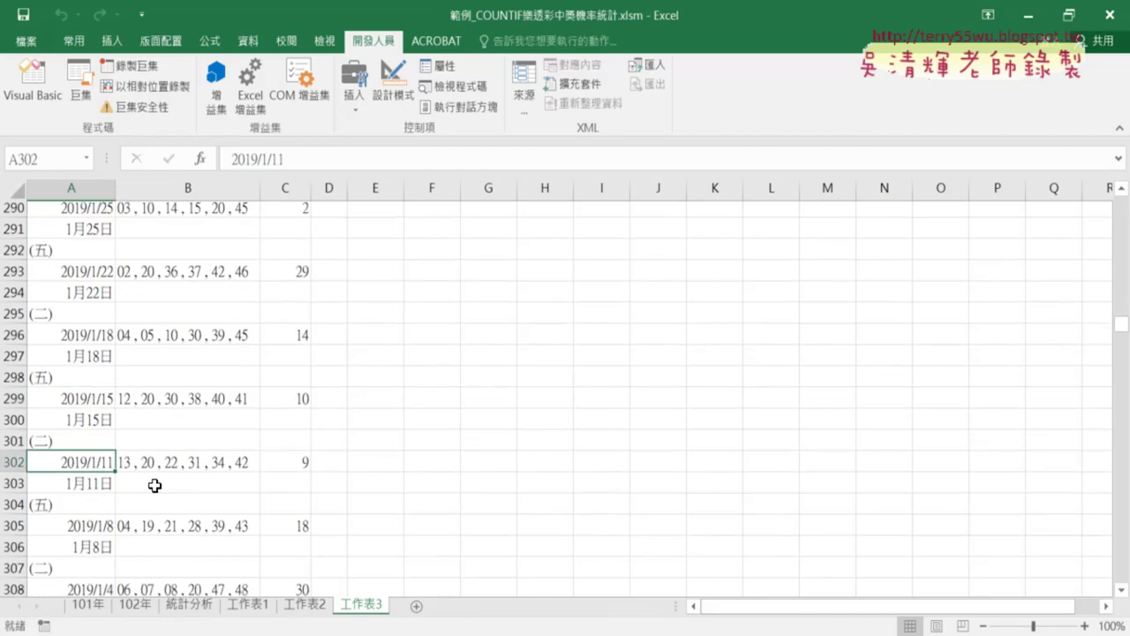
pyautogui.scroll(-2, 154, 487)
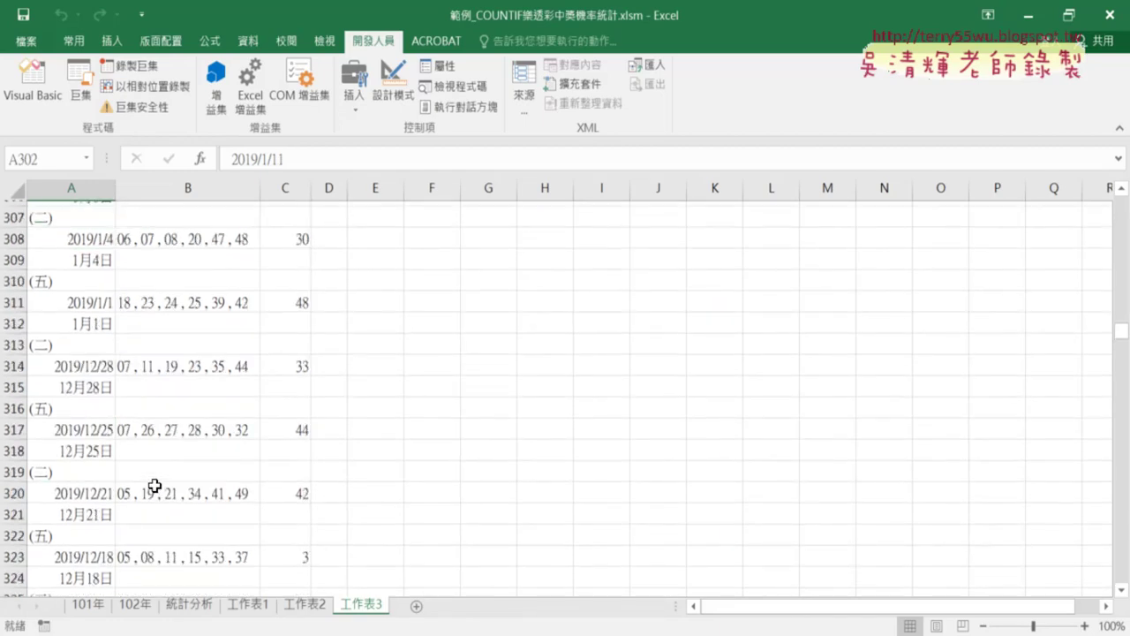
pyautogui.click(104, 361)
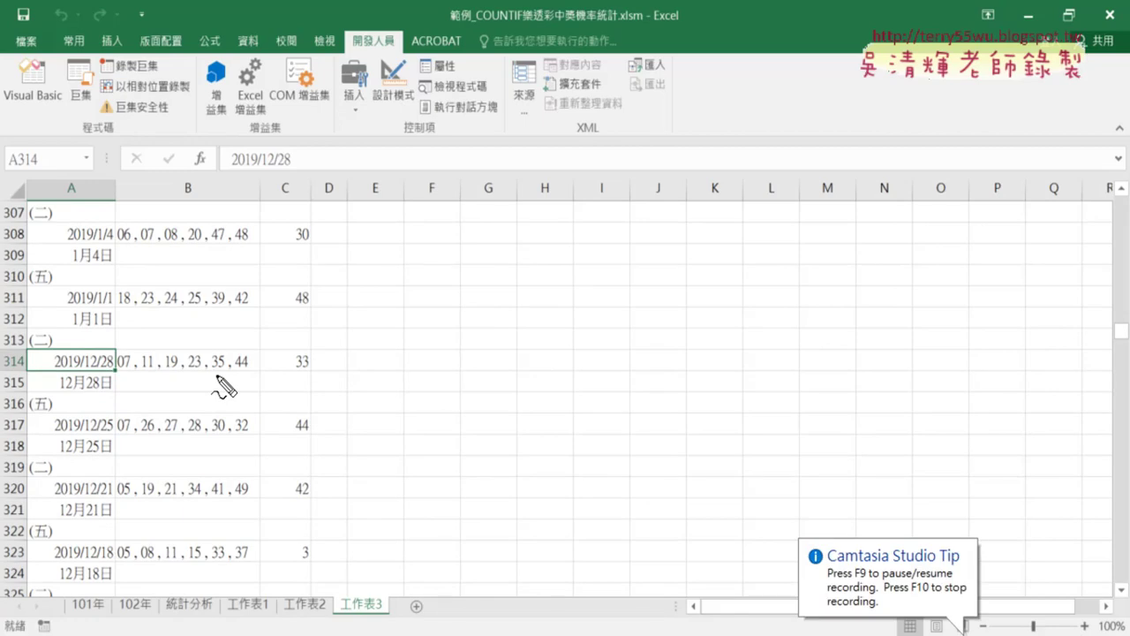
pyautogui.moveTo(123, 378); pyautogui.dragTo(137, 363)
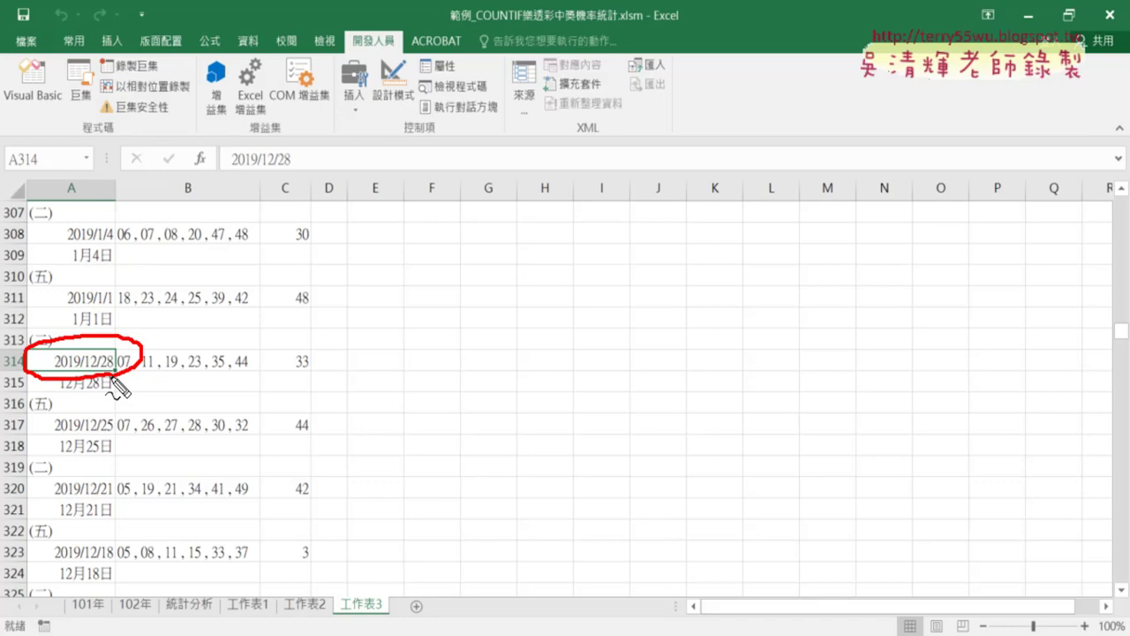
pyautogui.moveTo(111, 395)
pyautogui.mouseDown()
pyautogui.moveTo(54, 395)
pyautogui.moveTo(109, 392)
pyautogui.mouseUp()
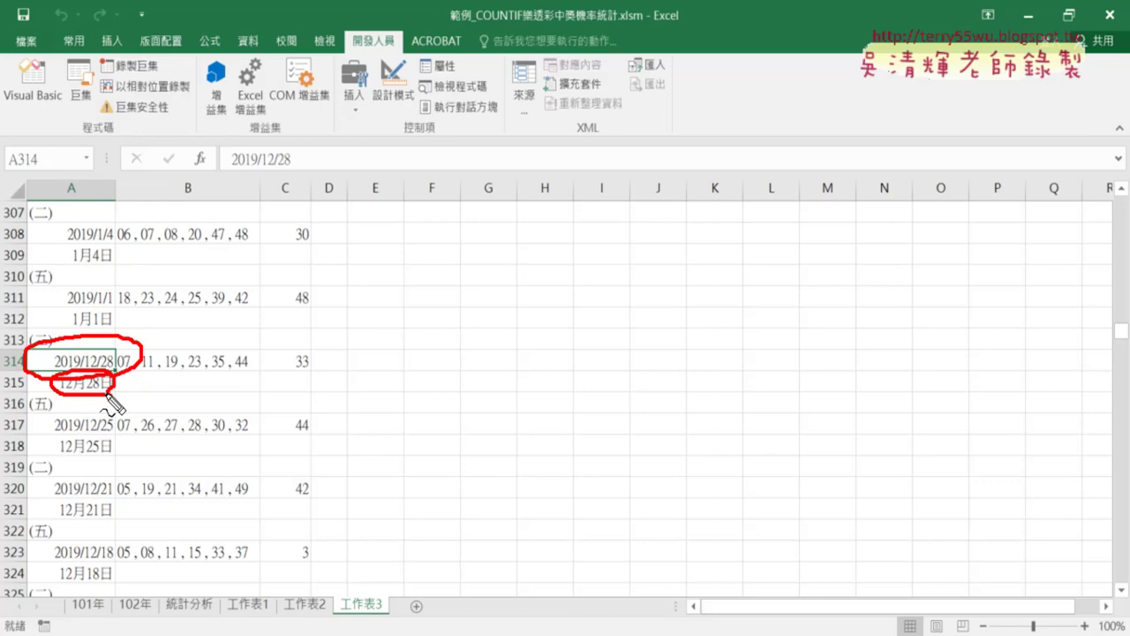
pyautogui.moveTo(111, 403); pyautogui.dragTo(64, 381)
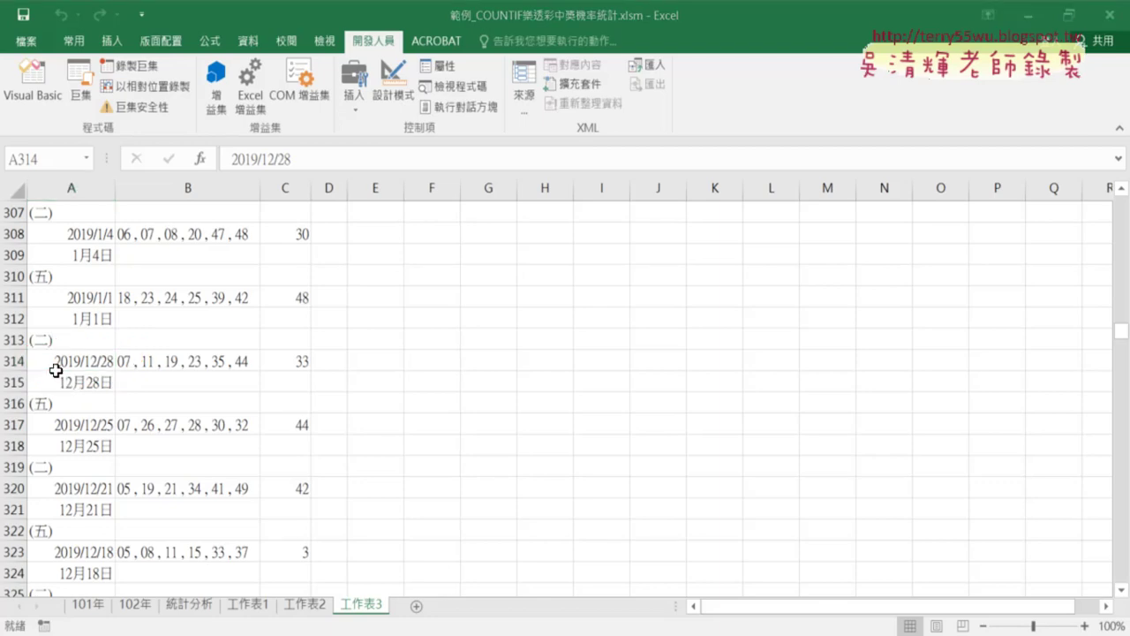
# Check column A's date text, from 12月28日 in A315 back up to the first date in A2
pyautogui.click(87, 382)
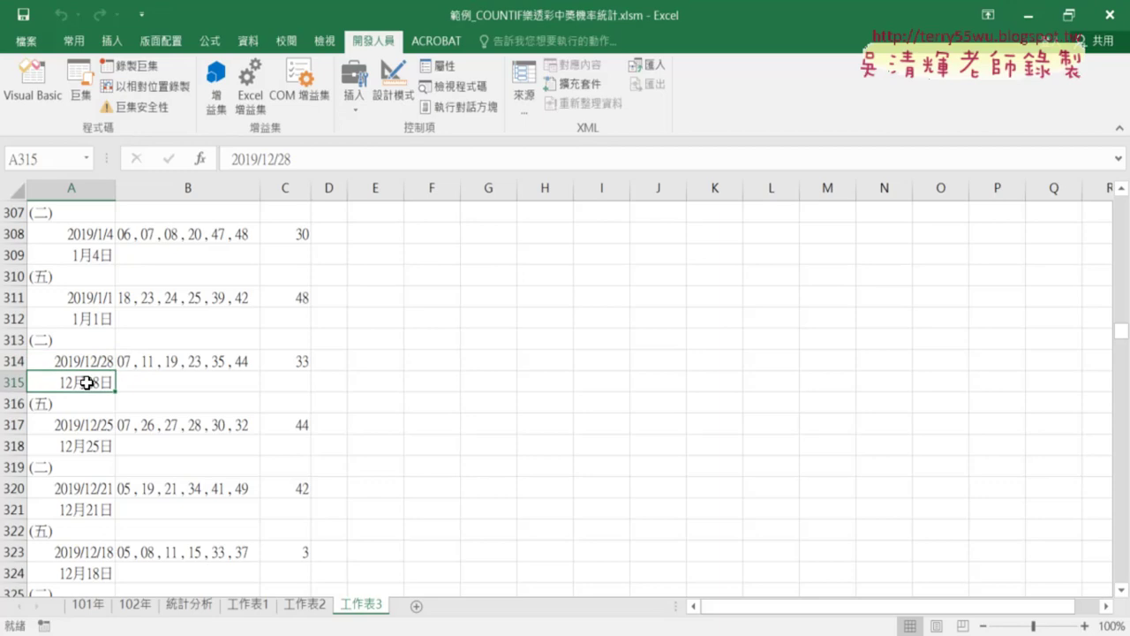
pyautogui.click(53, 90)
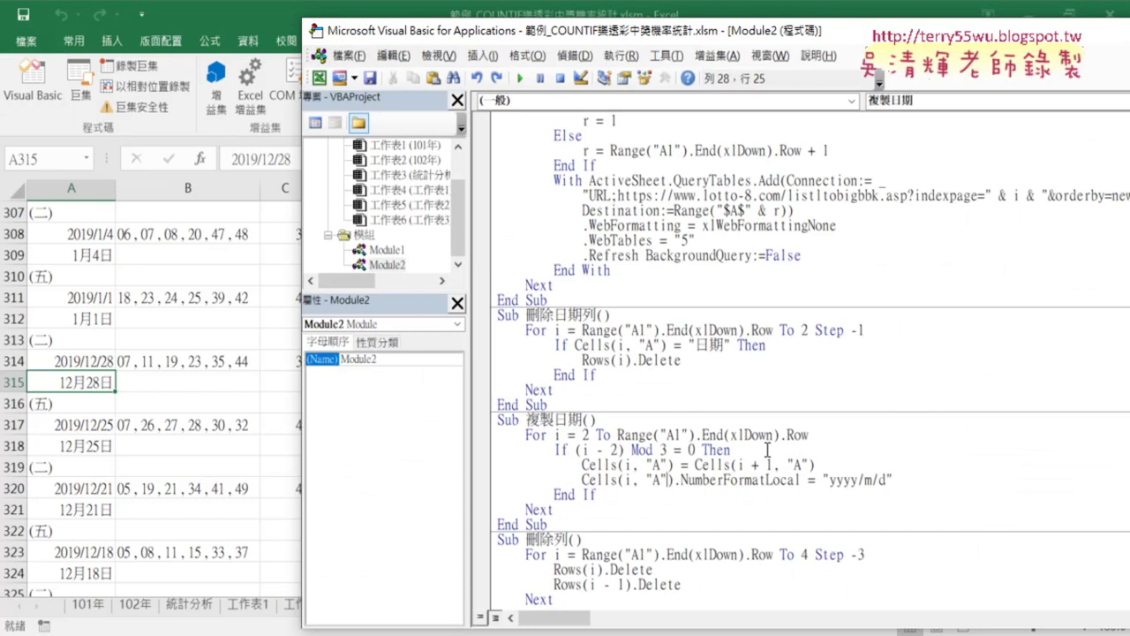
pyautogui.click(106, 339)
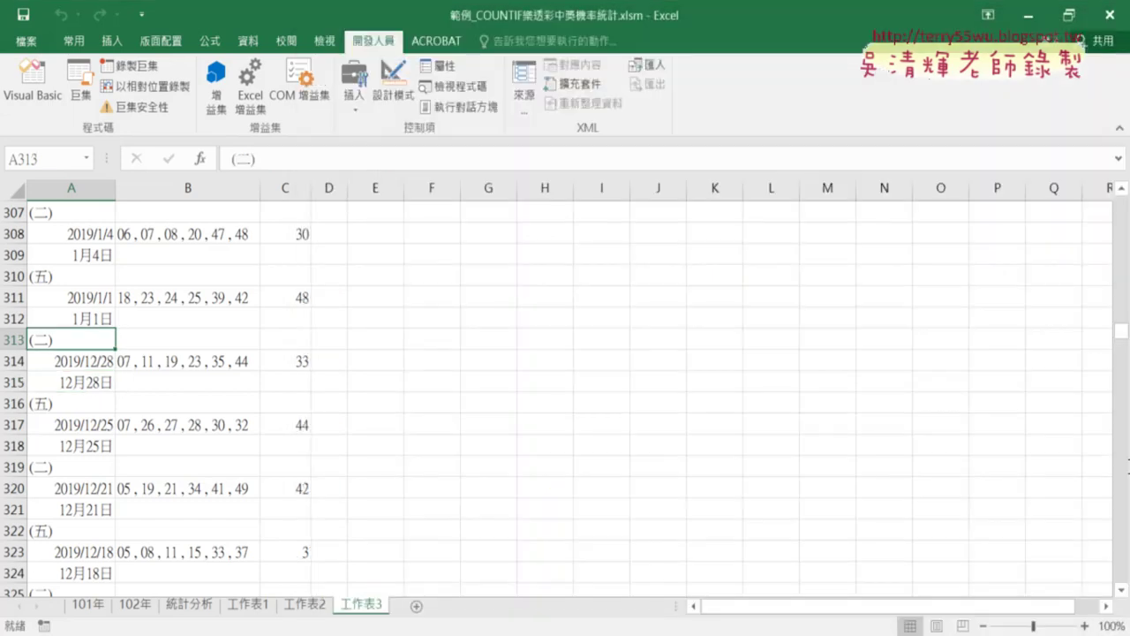
pyautogui.moveTo(1121, 338); pyautogui.dragTo(1124, 203)
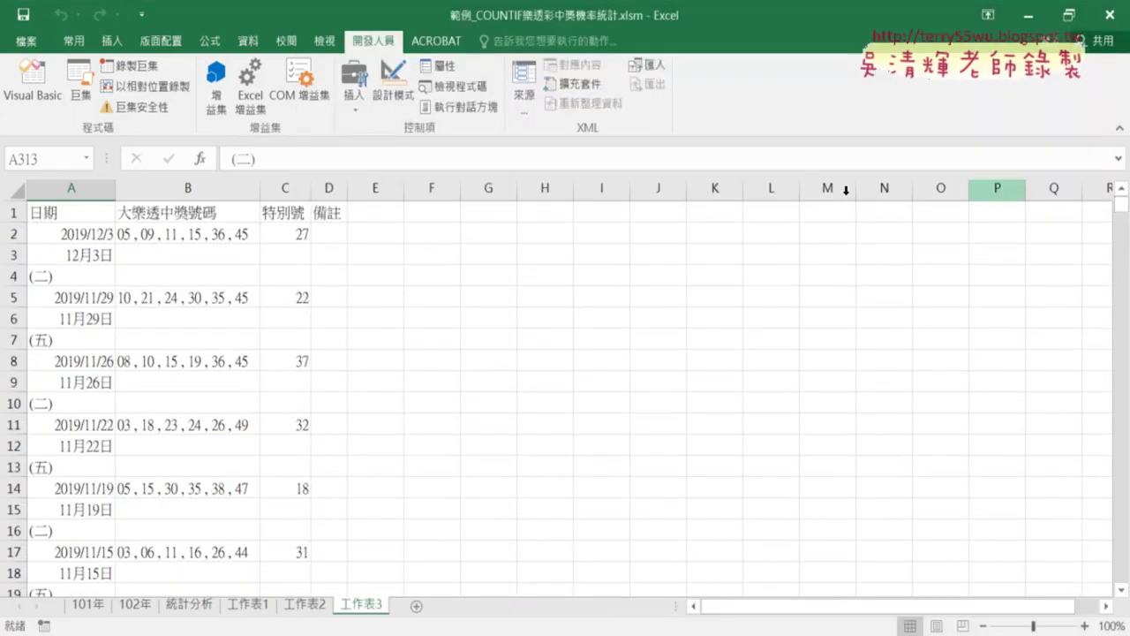
pyautogui.click(91, 234)
# Put a breakpoint on the Cells(i, "A") = Cells(i + 1, "A") line and return to the sheet
pyautogui.click(45, 101)
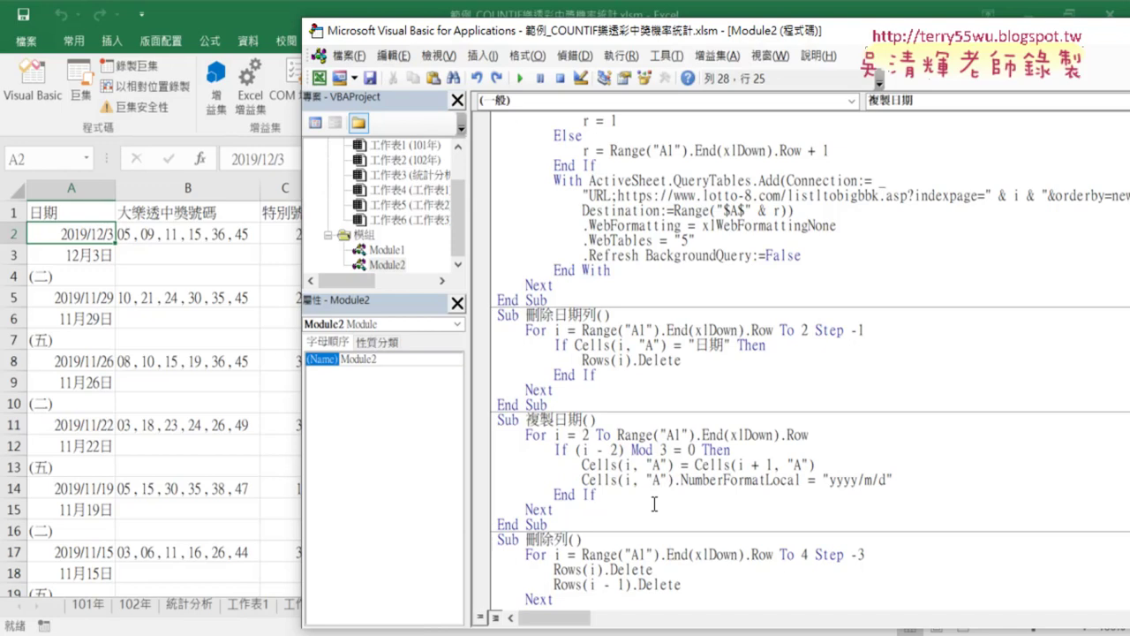
pyautogui.click(481, 464)
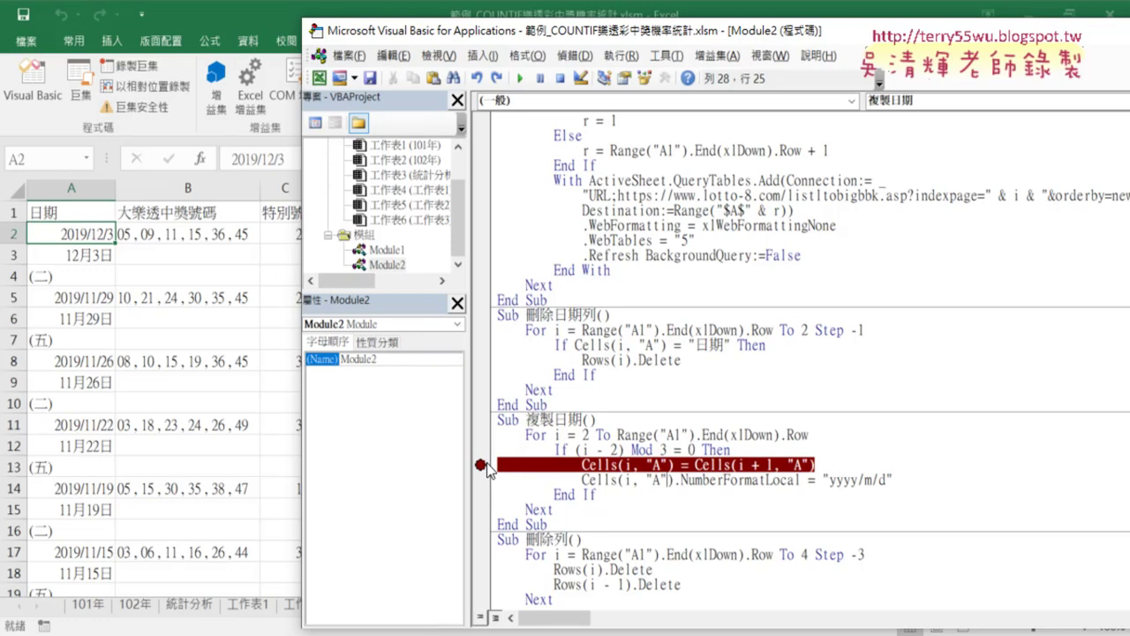
pyautogui.click(82, 256)
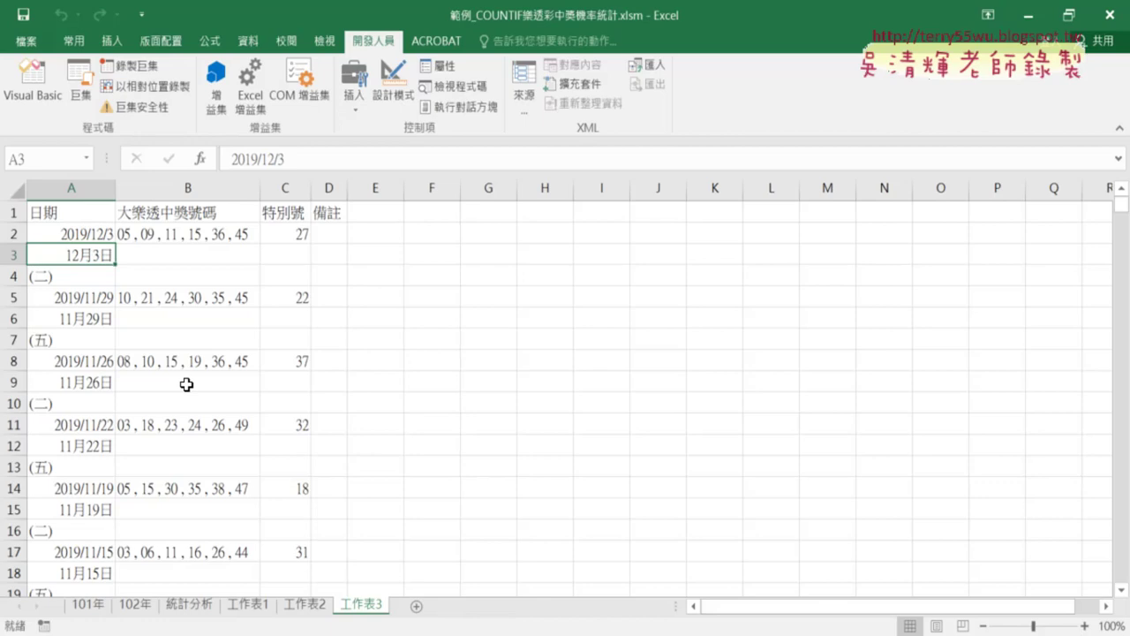
# Edit A2 to delete '/12/3', leaving only 2019
pyautogui.click(89, 235)
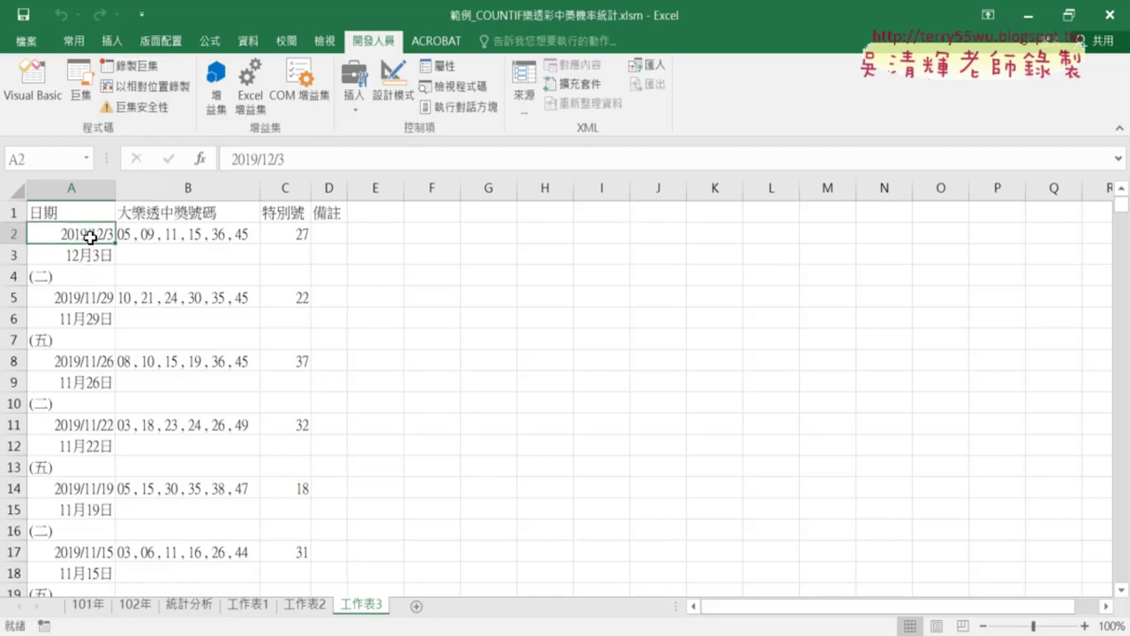
pyautogui.doubleClick(90, 235)
pyautogui.moveTo(90, 235); pyautogui.dragTo(144, 239)
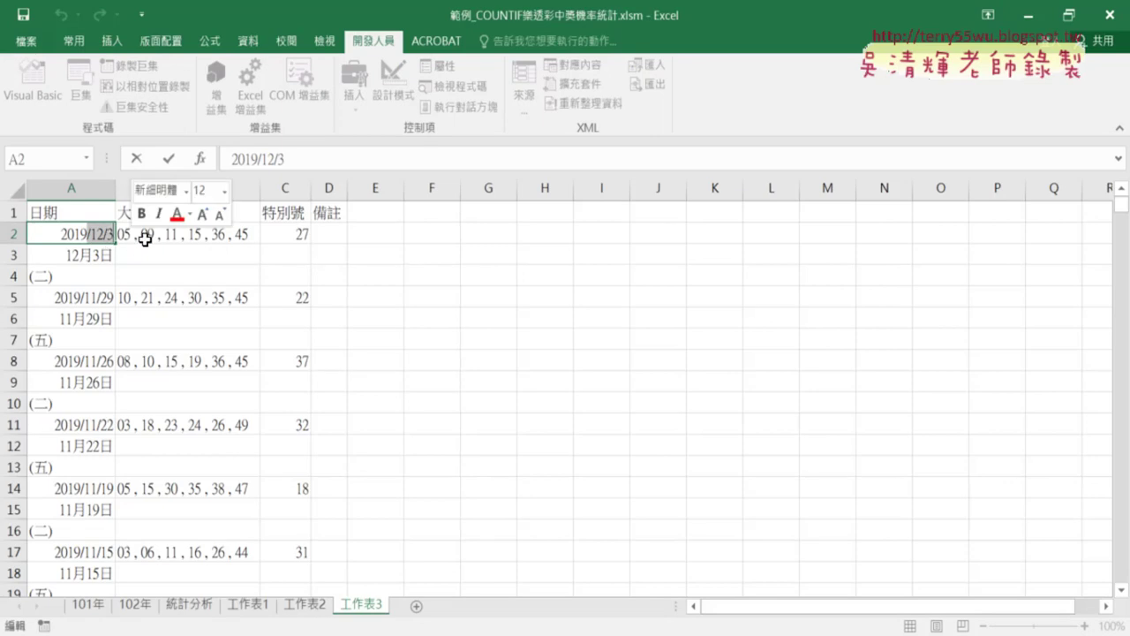
pyautogui.press('BackSpace')
pyautogui.click(172, 277)
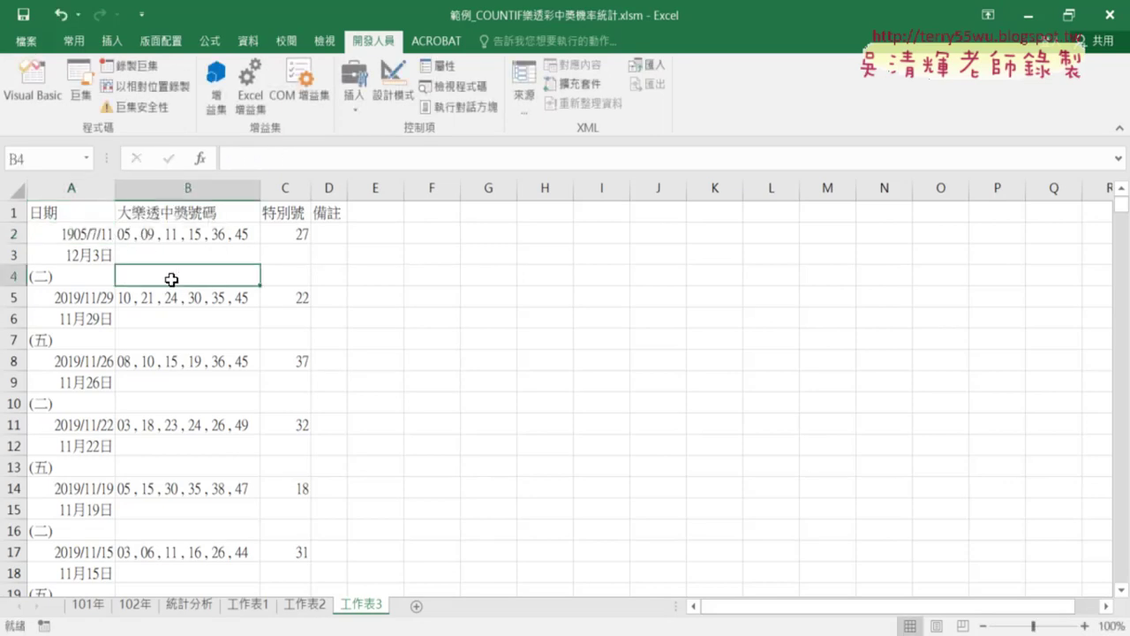
# Change A2's number format to General so it displays 2019
pyautogui.rightClick(89, 235)
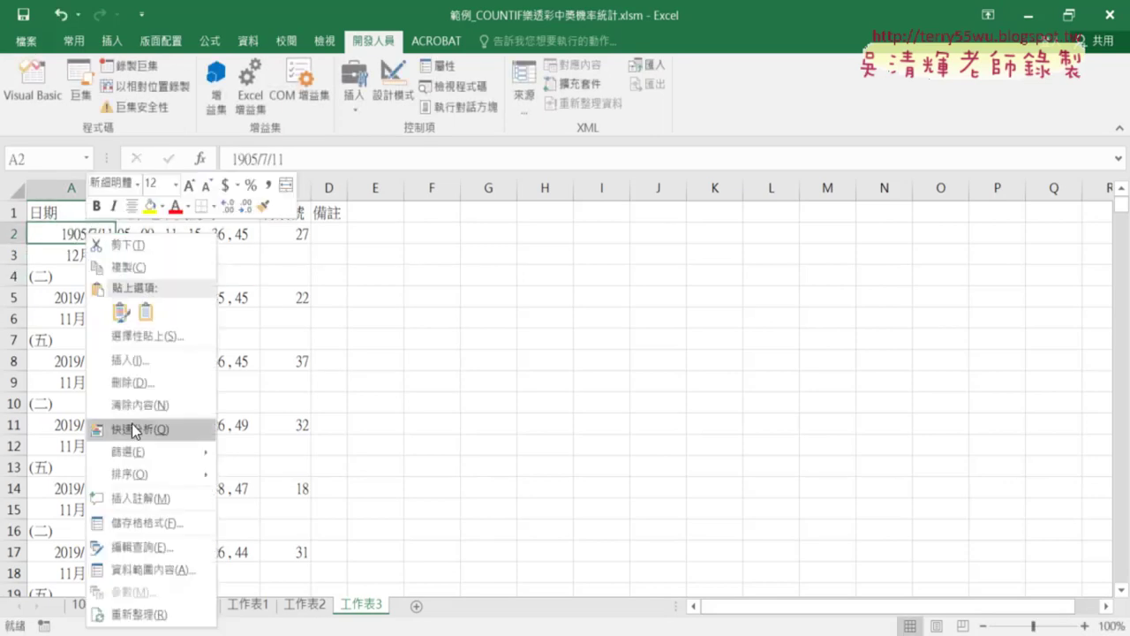
pyautogui.click(158, 523)
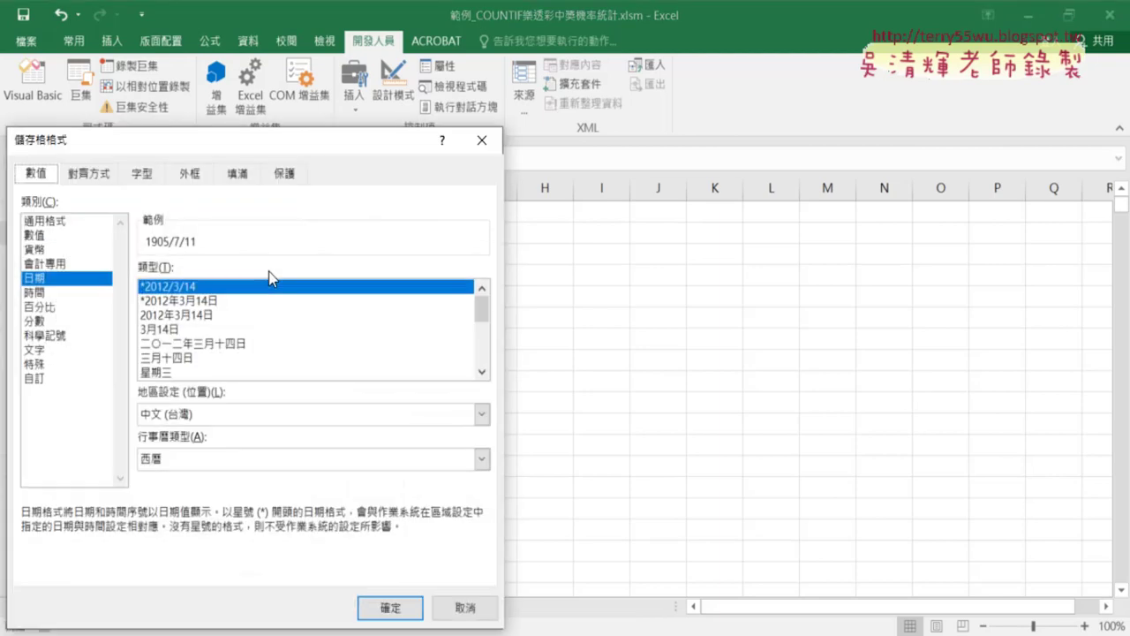
pyautogui.click(81, 222)
pyautogui.click(389, 607)
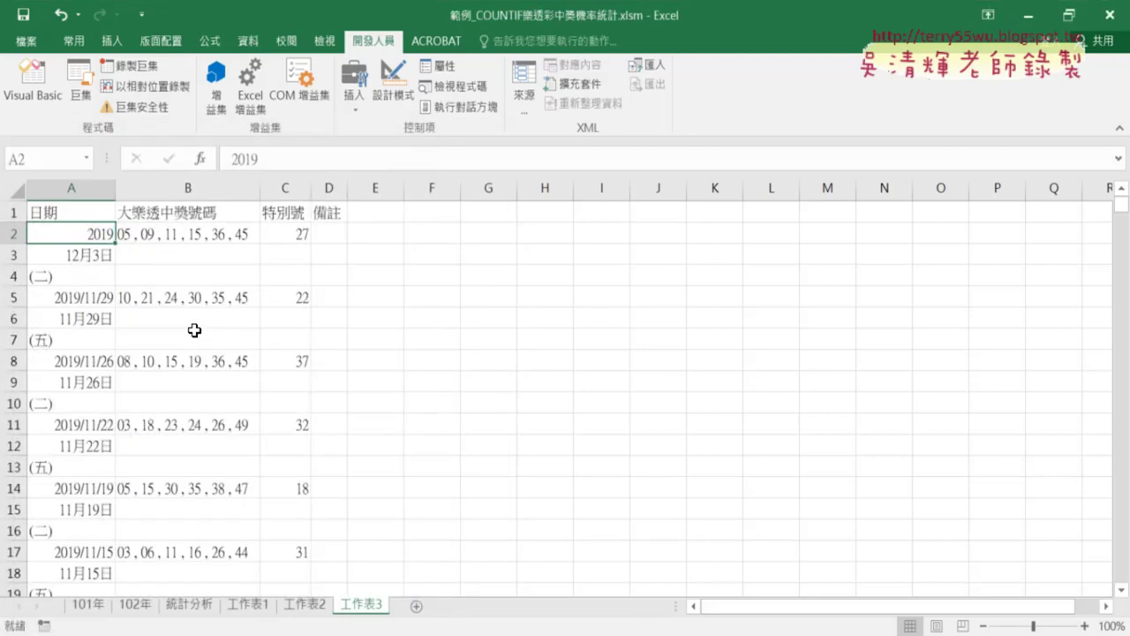
pyautogui.click(89, 256)
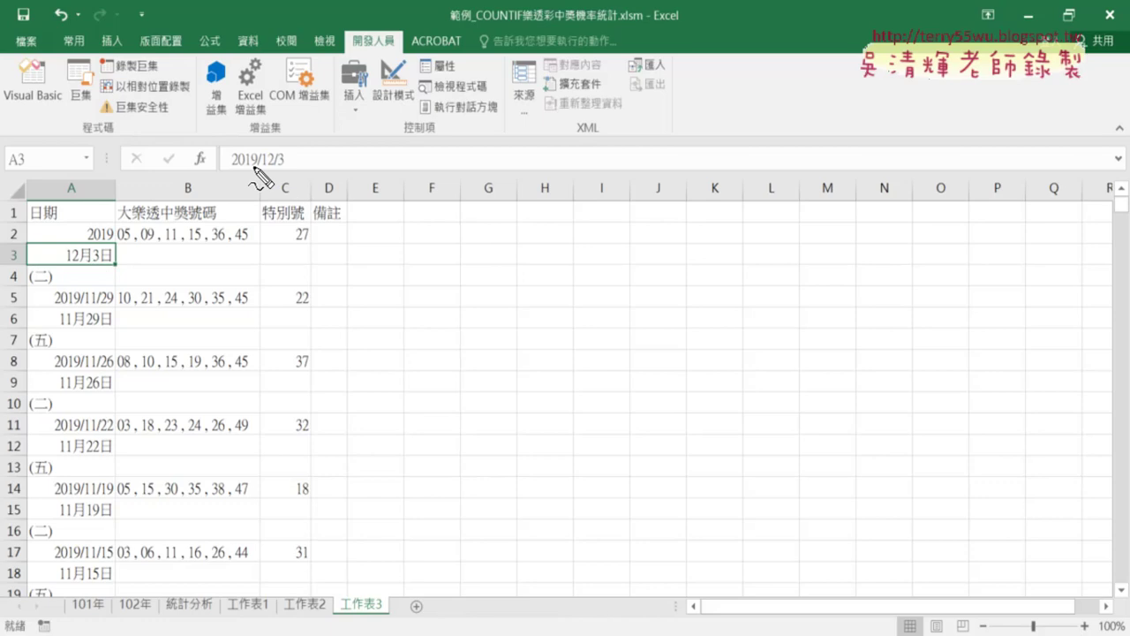
# Reopen the VBA editor on Module2 showing the paused 複製日期 macro
pyautogui.moveTo(228, 168)
pyautogui.mouseDown()
pyautogui.moveTo(255, 165)
pyautogui.moveTo(258, 148)
pyautogui.mouseUp()
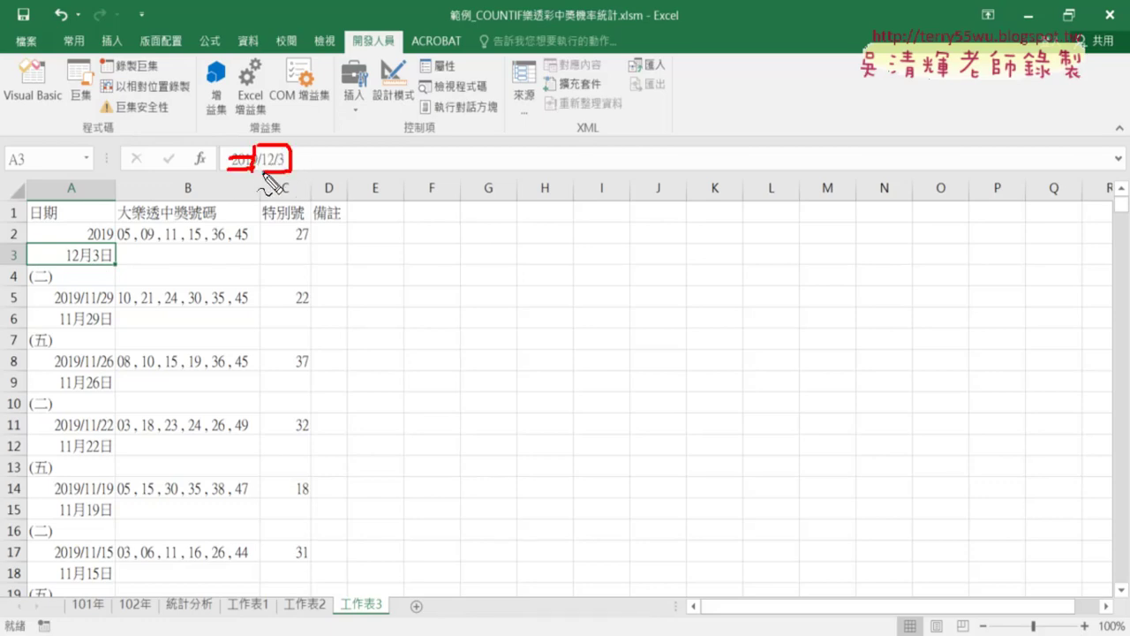
pyautogui.moveTo(110, 245)
pyautogui.mouseDown()
pyautogui.moveTo(113, 221)
pyautogui.moveTo(215, 157)
pyautogui.mouseUp()
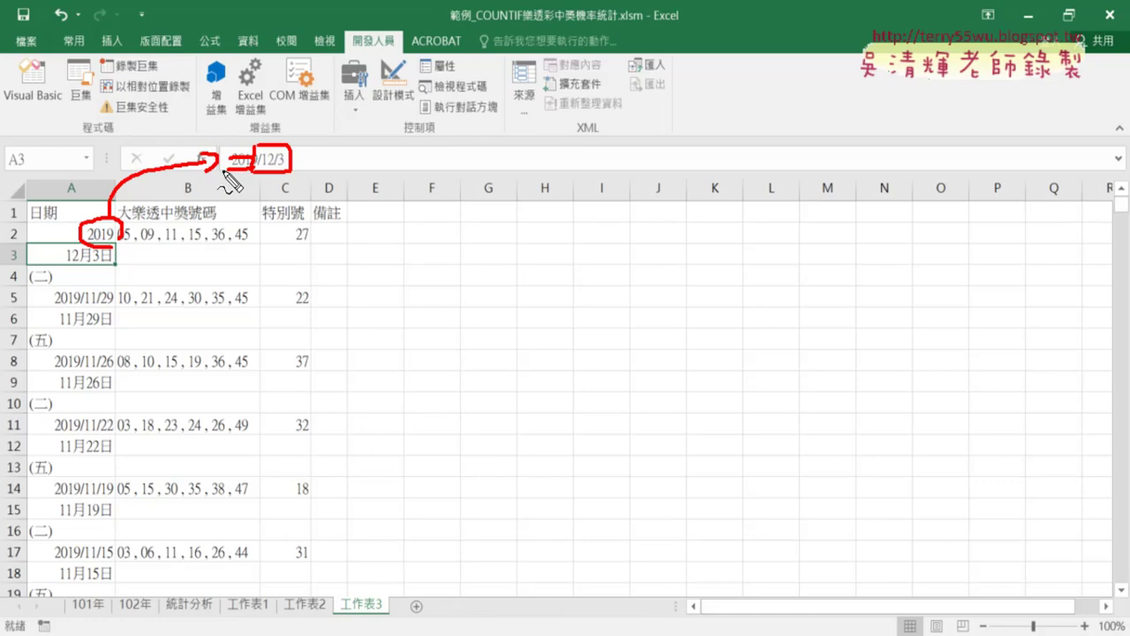
pyautogui.press('Escape')
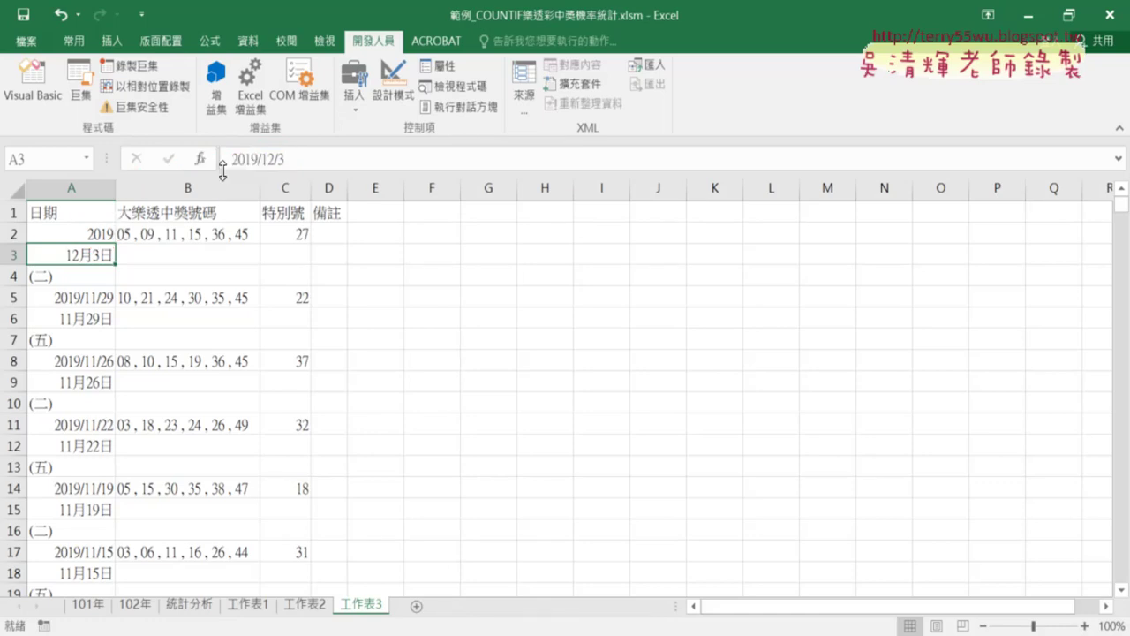
pyautogui.click(33, 84)
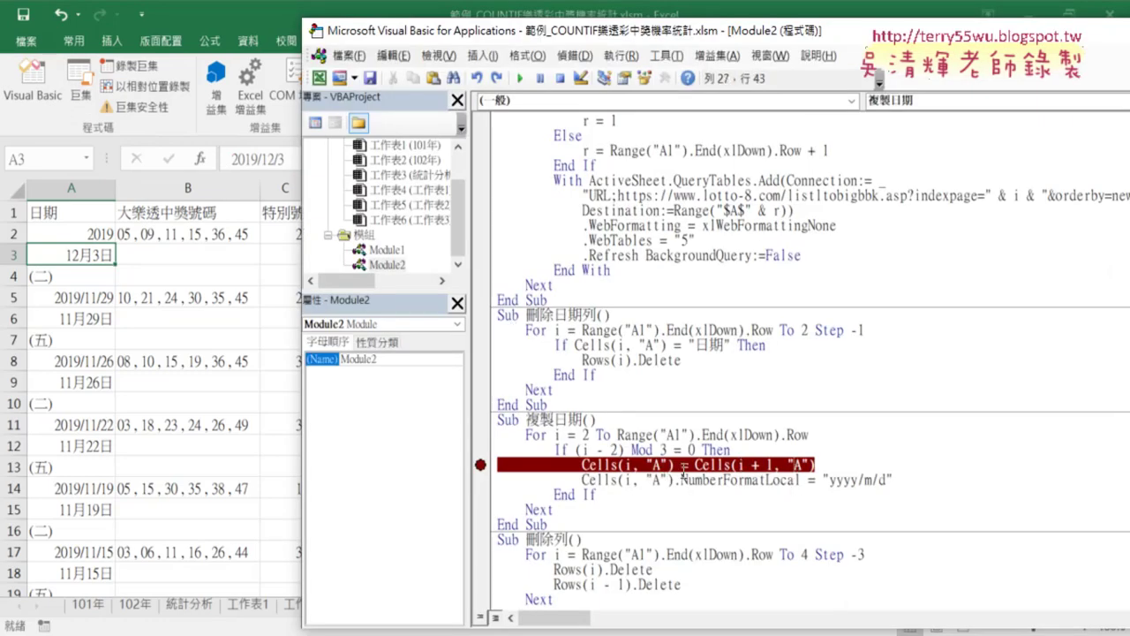
# Comment out the Cells(i, "A").NumberFormatLocal line with a leading apostrophe
pyautogui.click(583, 481)
pyautogui.write("'")
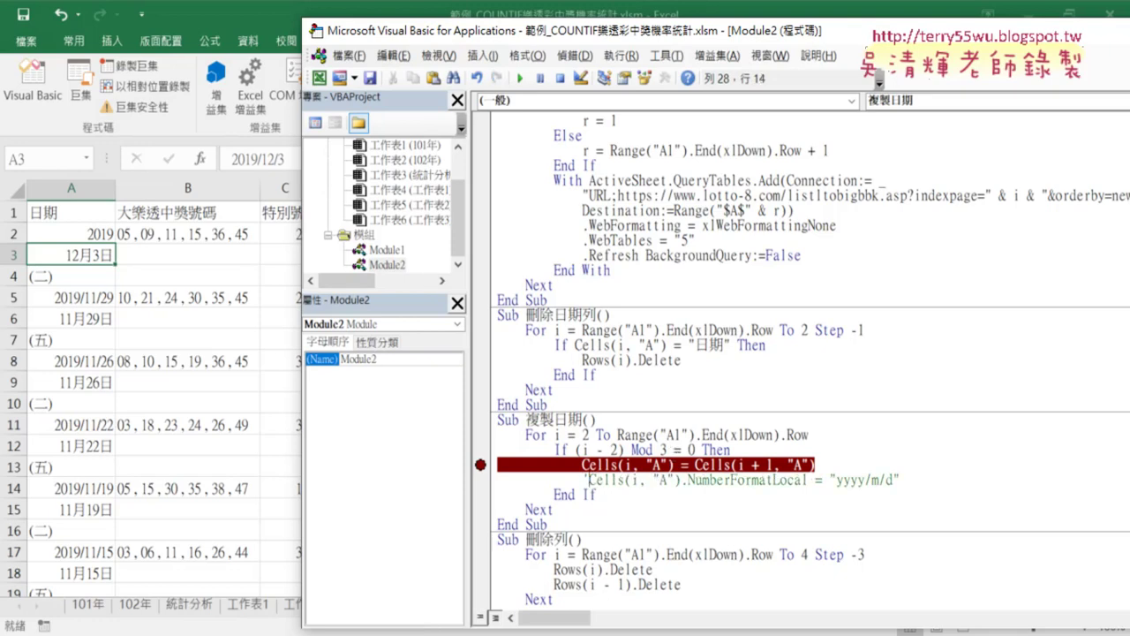
pyautogui.click(816, 464)
pyautogui.press('Return')
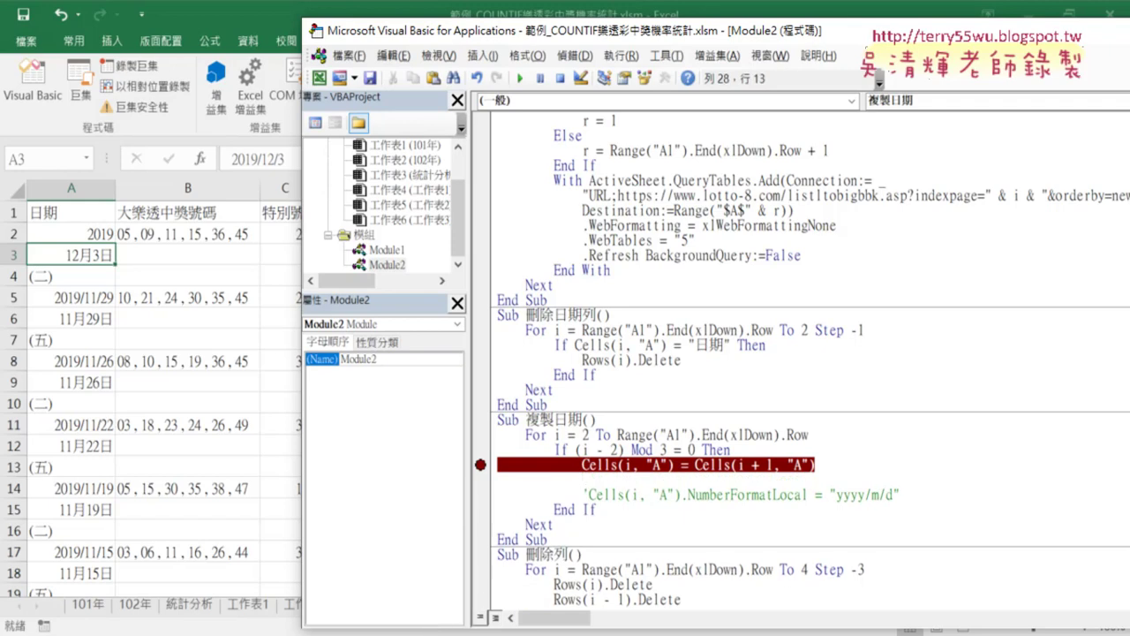
pyautogui.press('BackSpace')
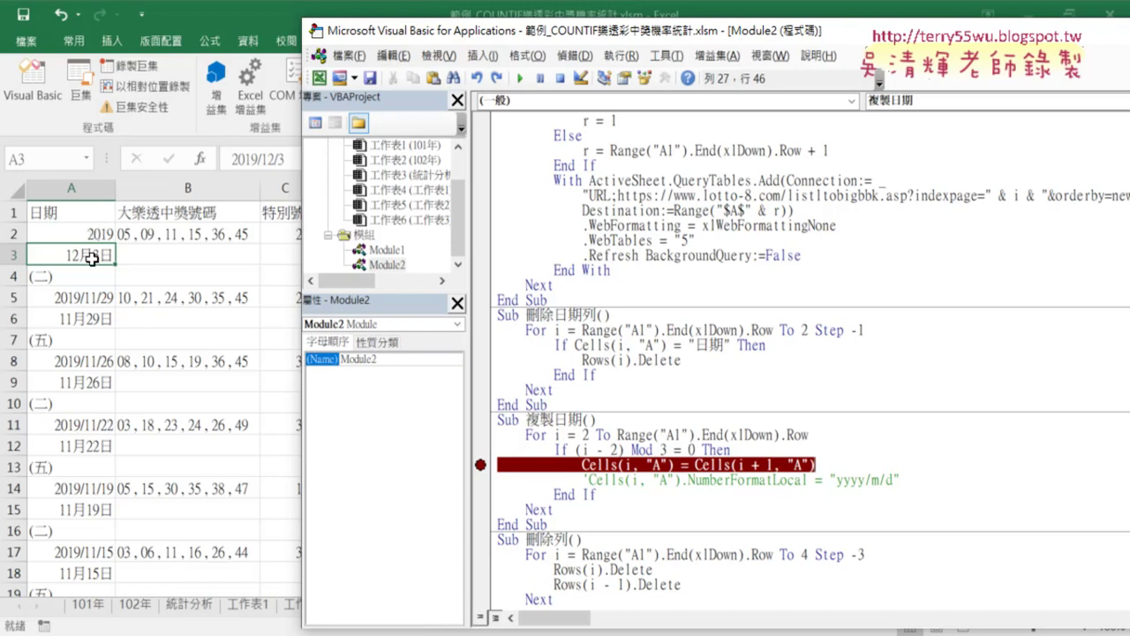
pyautogui.moveTo(582, 464)
pyautogui.mouseDown()
pyautogui.moveTo(668, 464)
pyautogui.moveTo(582, 466)
pyautogui.mouseUp()
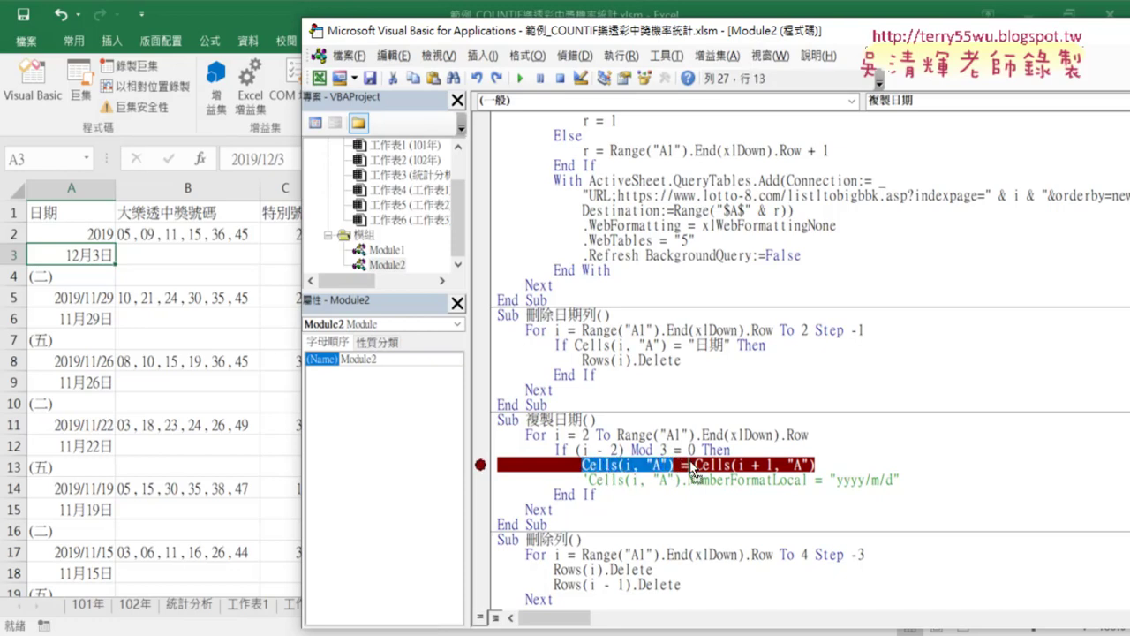
# Change the line to Cells(i, "A") = Cells(i, "A") & Cells(i + 1, "A") and run to the breakpoint
pyautogui.hotkey('ctrl', 'c')
pyautogui.click(689, 466)
pyautogui.hotkey('ctrl', 'v')
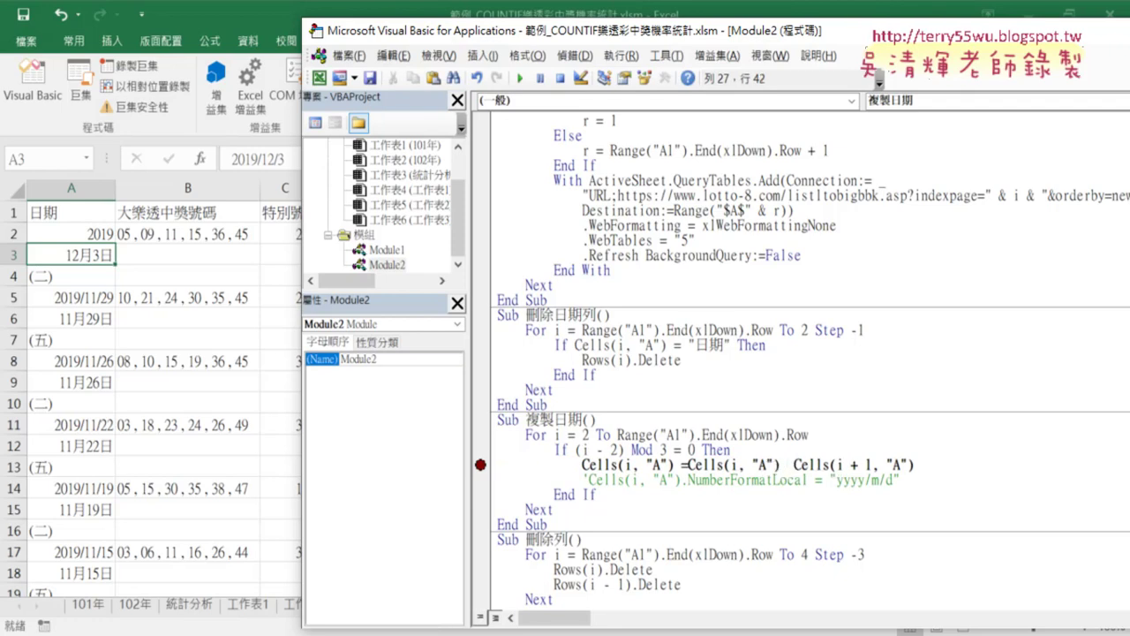
pyautogui.write('&')
pyautogui.press('Down')
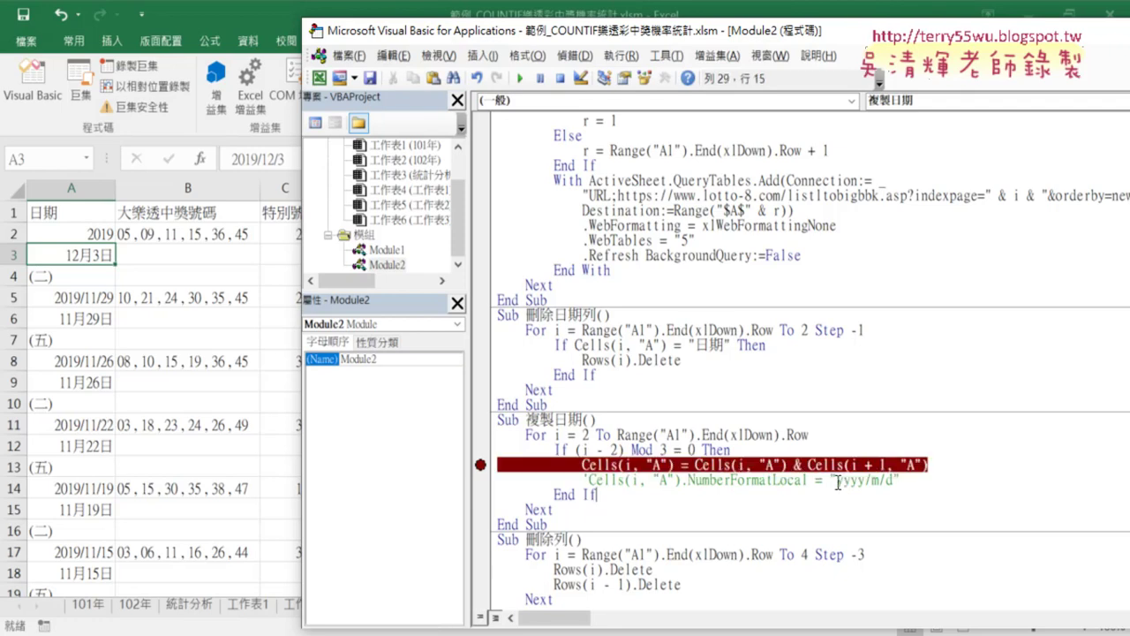
pyautogui.press('Down')
pyautogui.moveTo(695, 463); pyautogui.dragTo(929, 464)
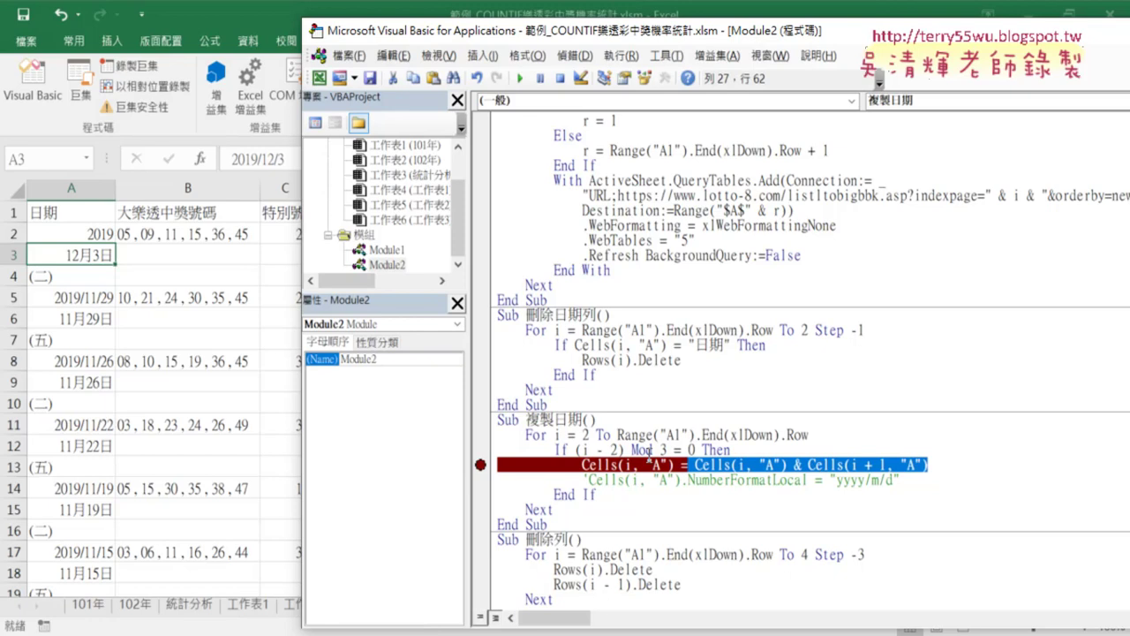
pyautogui.click(635, 465)
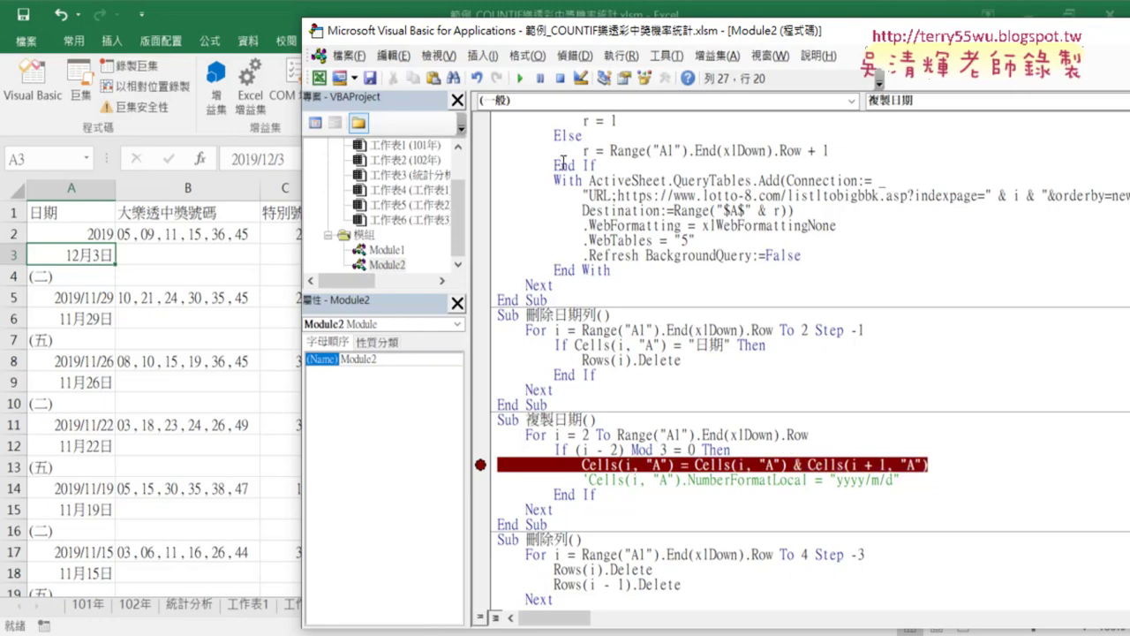
pyautogui.click(521, 79)
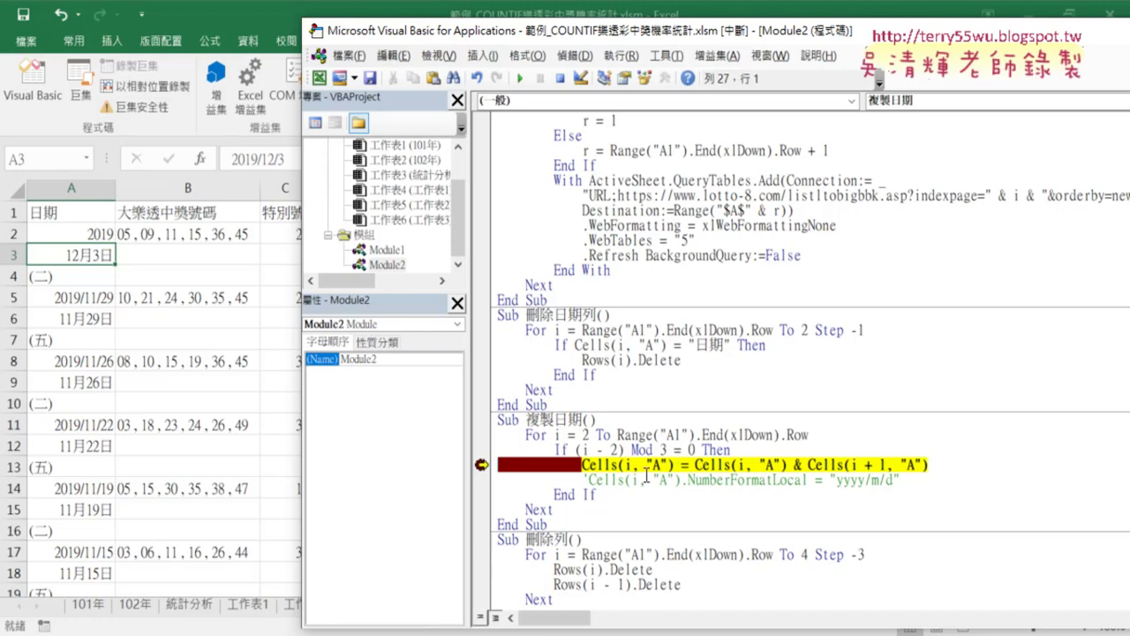
# Step over the joining line with F8 so A2 reads 20192019/12/3, revealing the doubled year
pyautogui.moveTo(693, 465); pyautogui.dragTo(942, 469)
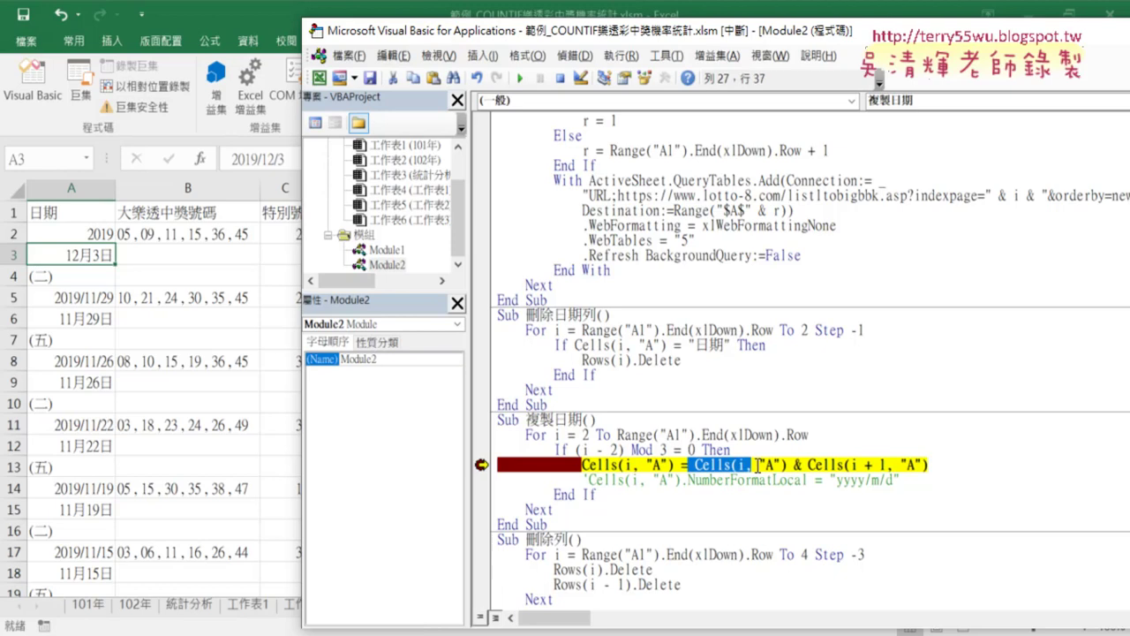
pyautogui.moveTo(827, 475)
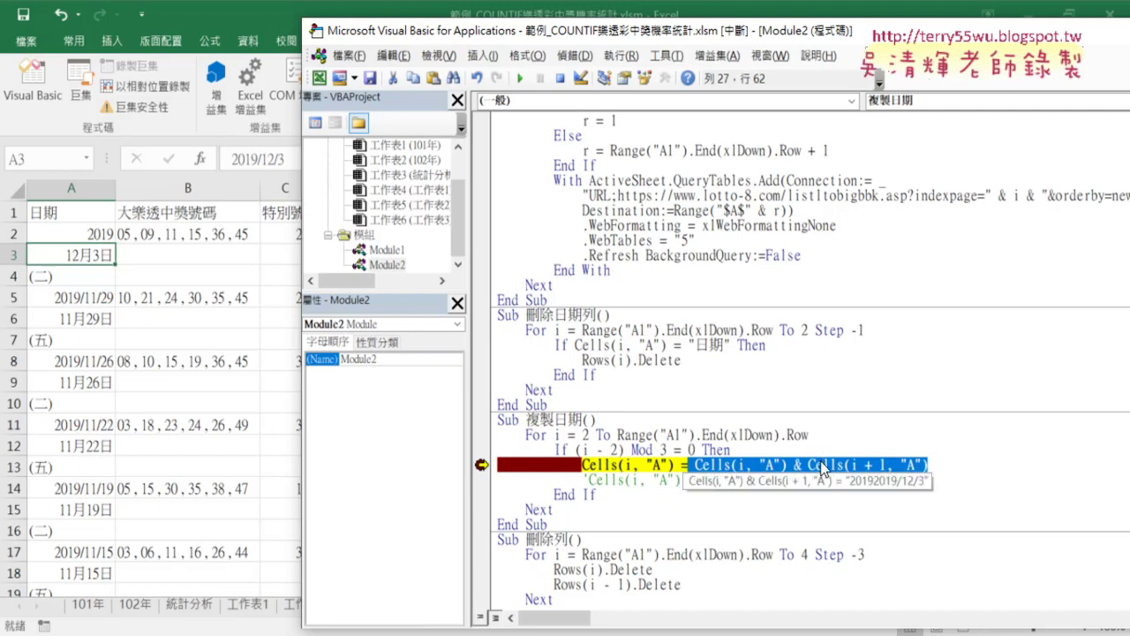
pyautogui.press('F8')
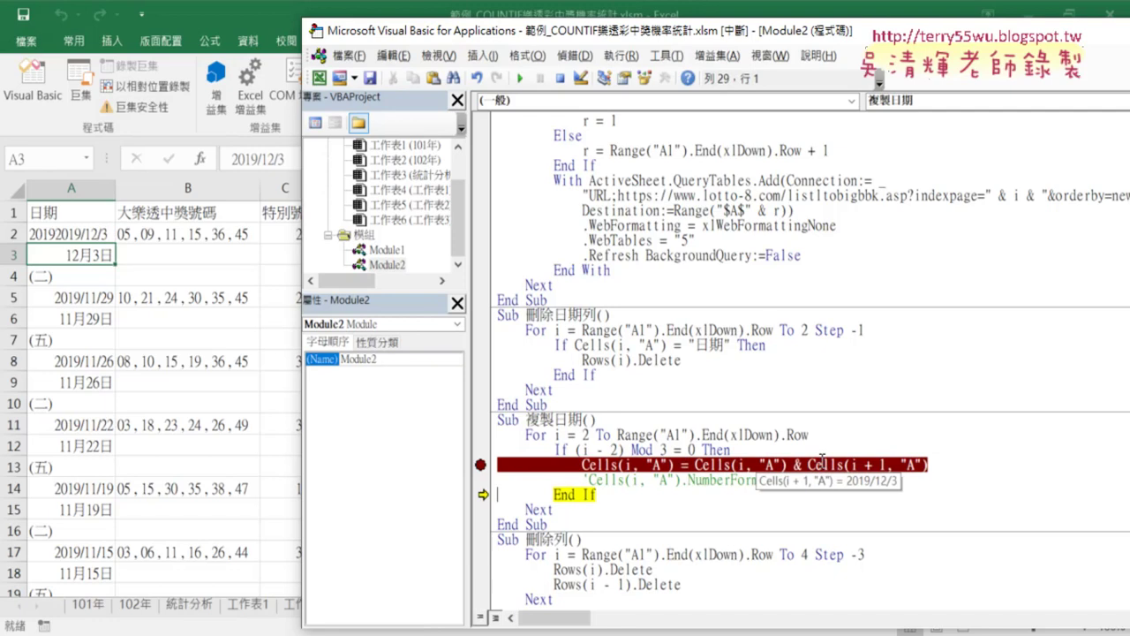
pyautogui.moveTo(694, 473); pyautogui.dragTo(848, 478)
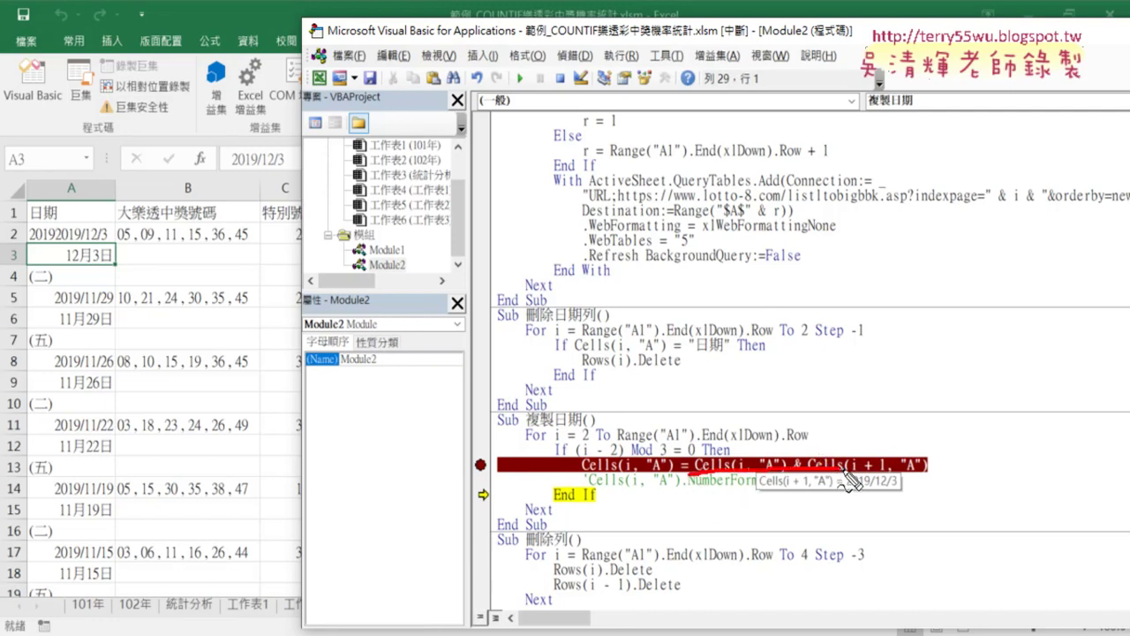
pyautogui.moveTo(110, 248)
pyautogui.mouseDown()
pyautogui.moveTo(40, 248)
pyautogui.moveTo(113, 251)
pyautogui.mouseUp()
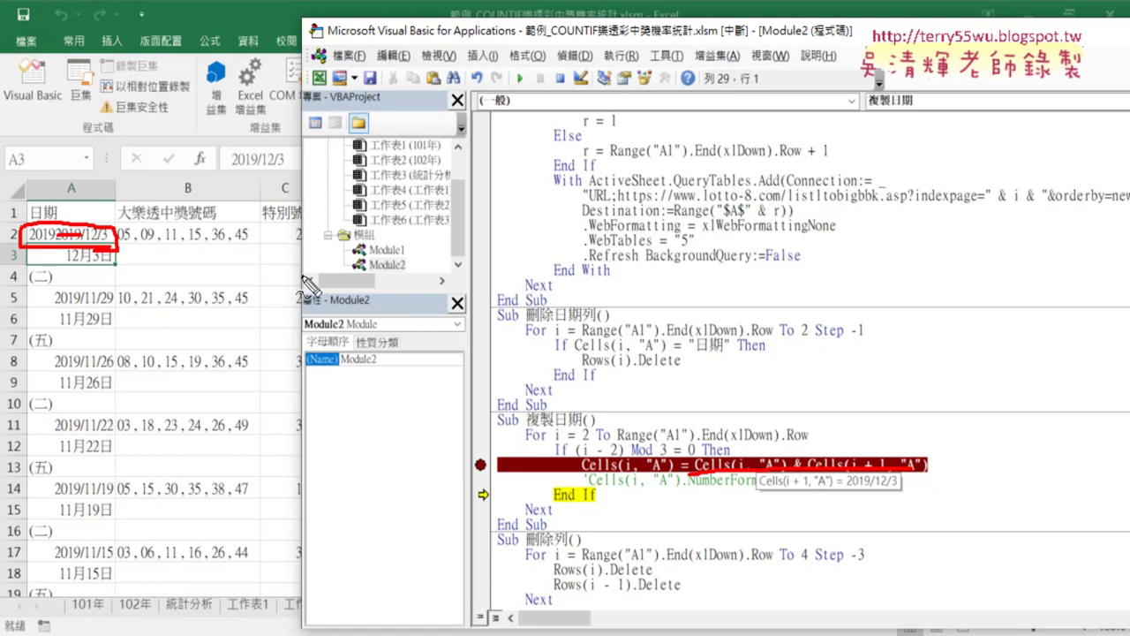
pyautogui.press('Escape')
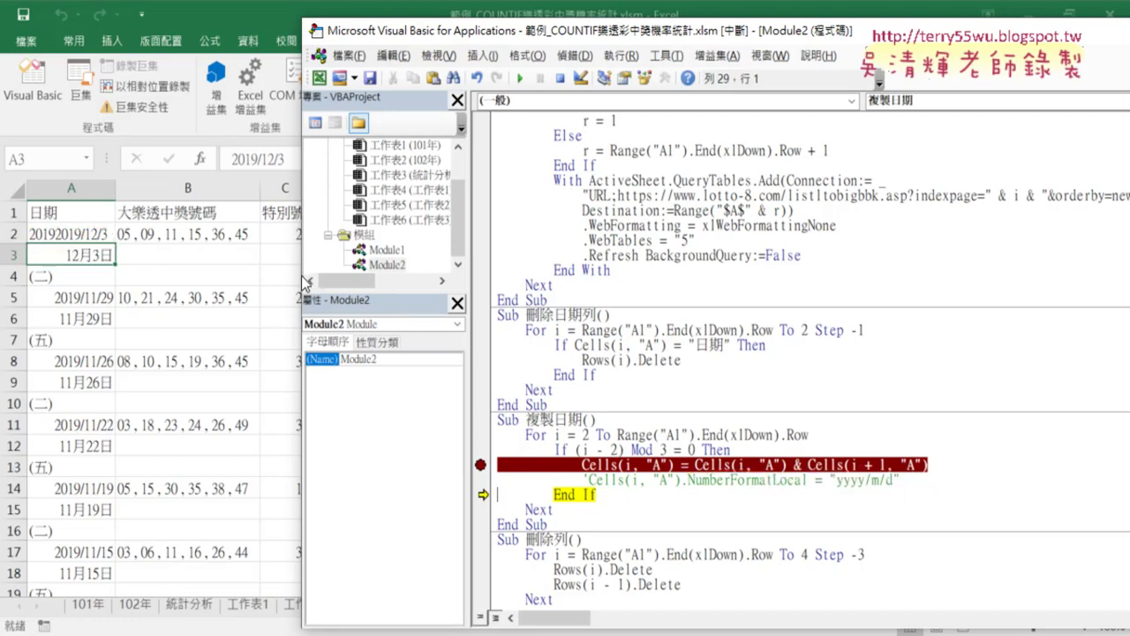
# Delete the appended 2019/12/3 from A2 so it holds just 2019
pyautogui.click(87, 236)
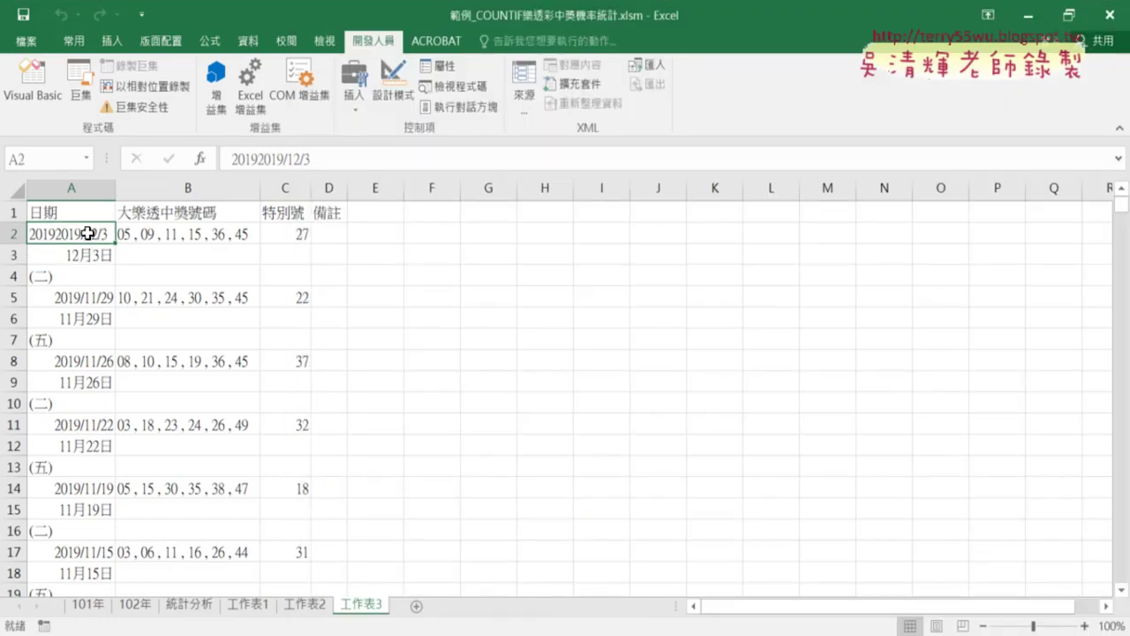
pyautogui.doubleClick(88, 234)
pyautogui.moveTo(55, 234); pyautogui.dragTo(161, 236)
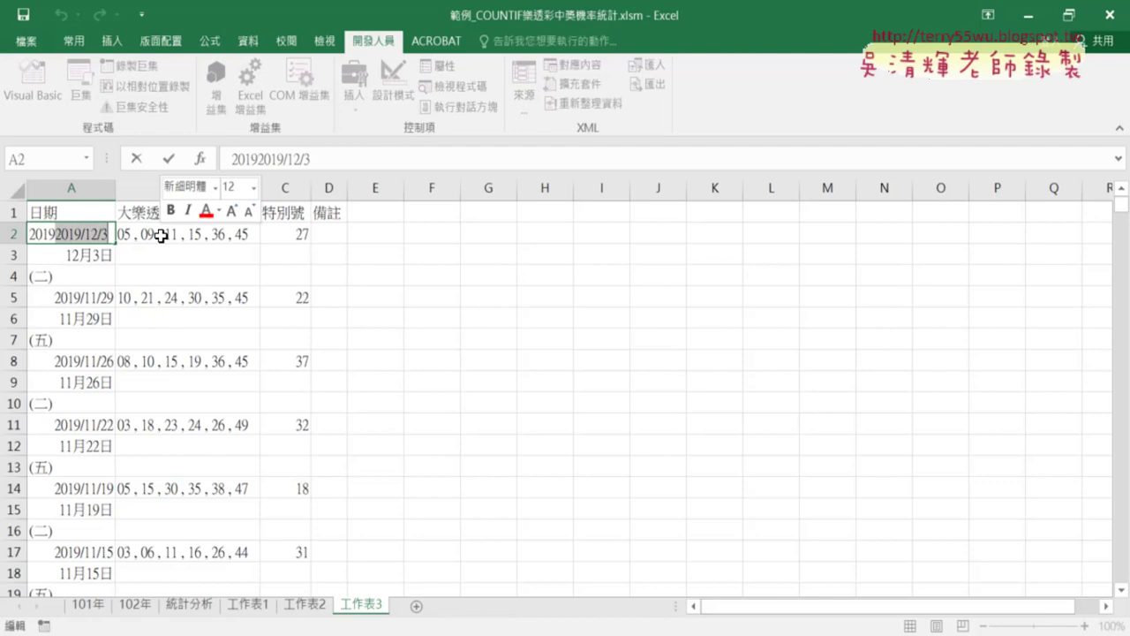
pyautogui.press('Delete')
pyautogui.click(237, 316)
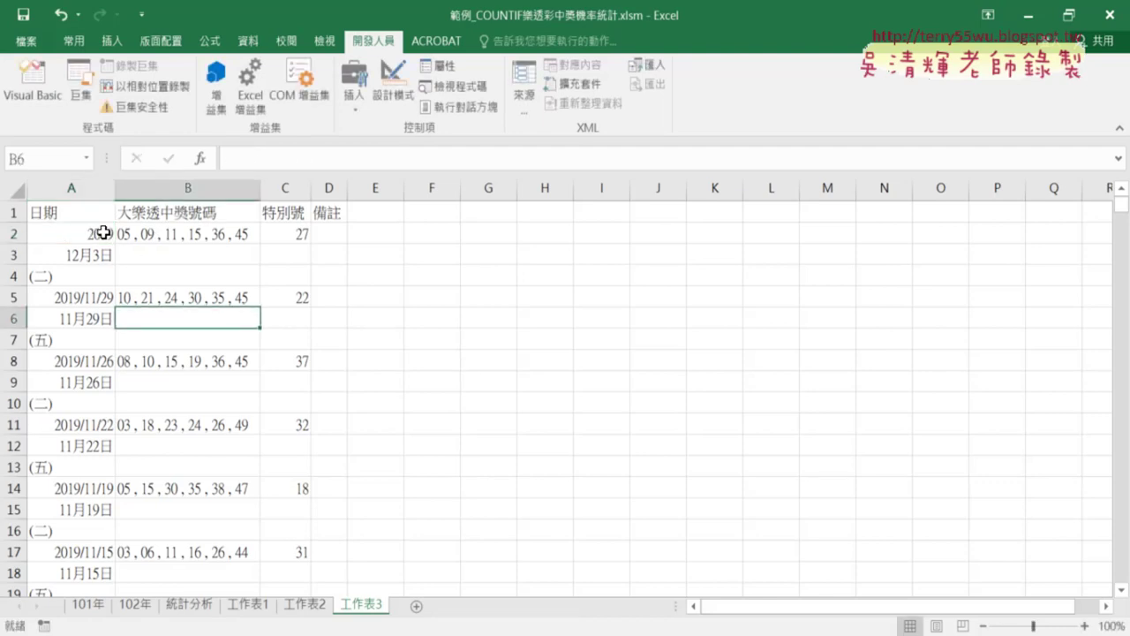
# Set the paused macro to rerun the date-joining line, reviewing its Cells references and loop range
pyautogui.click(42, 86)
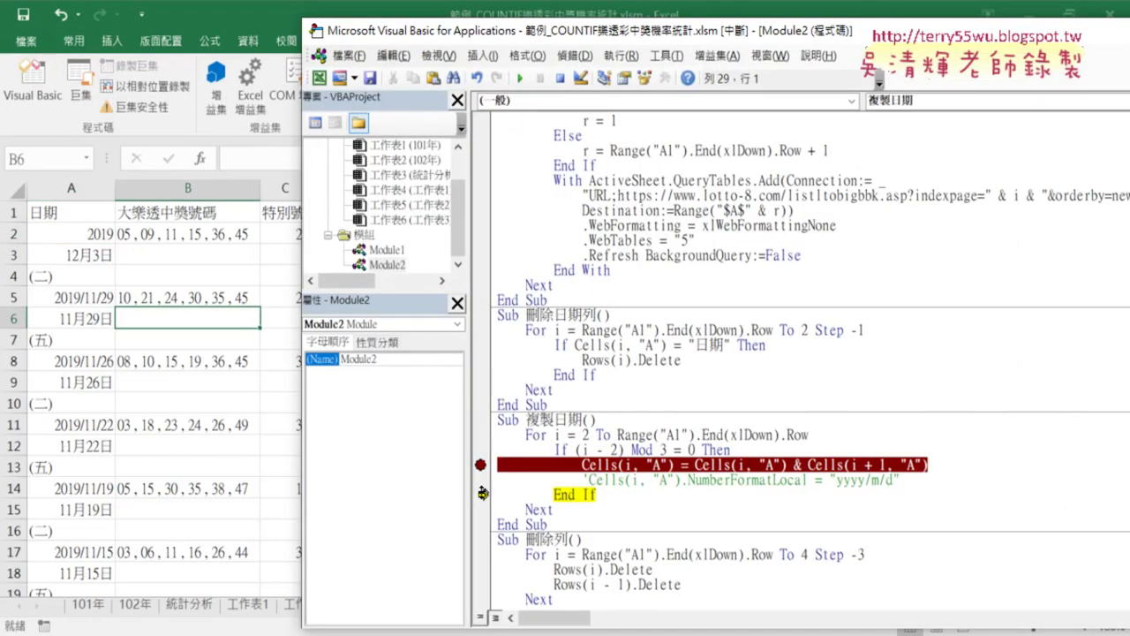
pyautogui.press('F5')
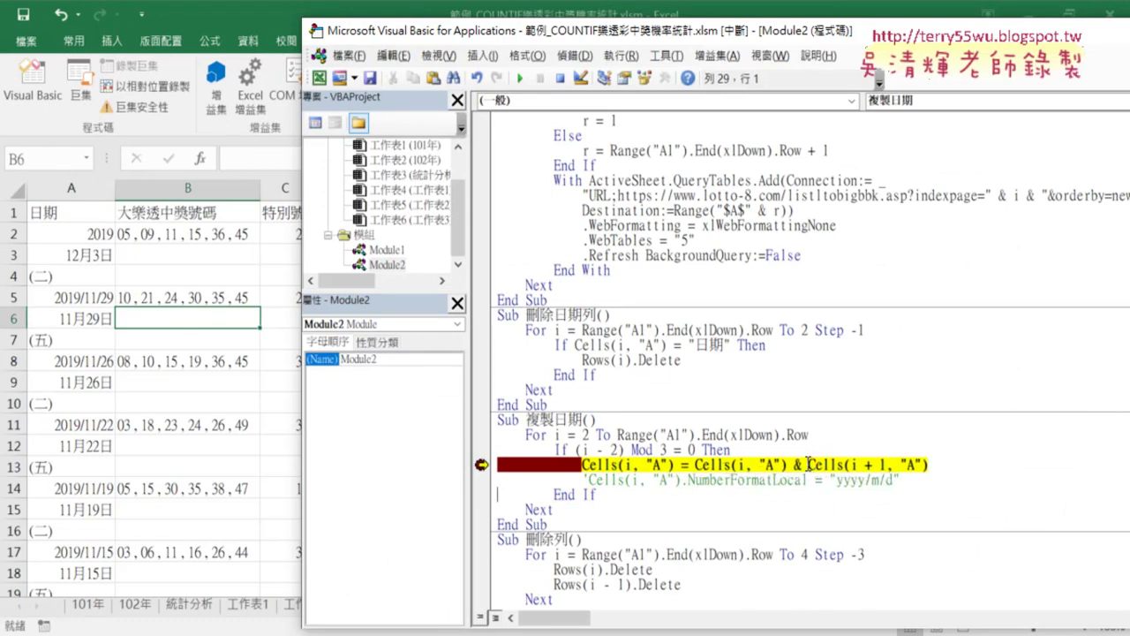
pyautogui.moveTo(785, 465); pyautogui.dragTo(696, 462)
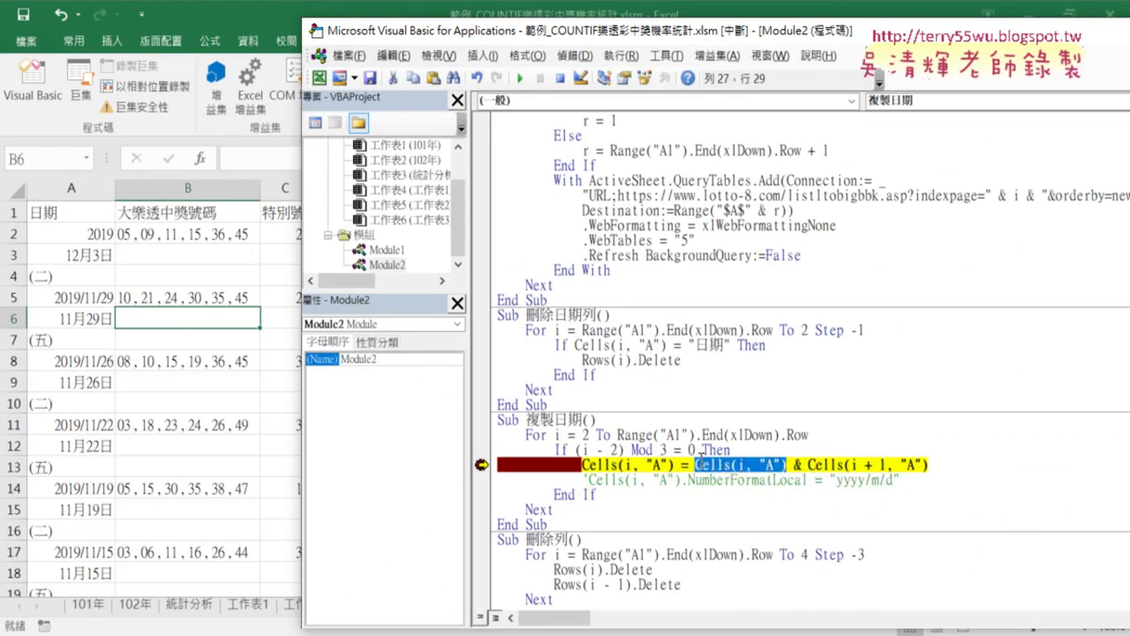
pyautogui.moveTo(810, 458)
pyautogui.moveTo(746, 304); pyautogui.dragTo(710, 353)
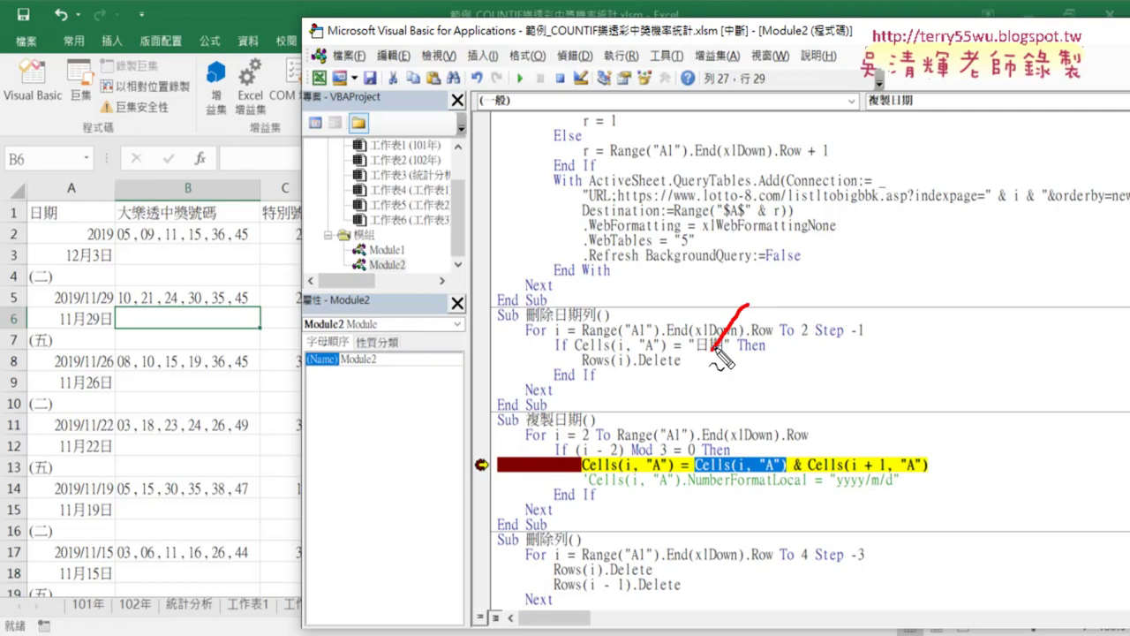
pyautogui.moveTo(749, 306)
pyautogui.mouseDown()
pyautogui.moveTo(752, 349)
pyautogui.moveTo(792, 343)
pyautogui.mouseUp()
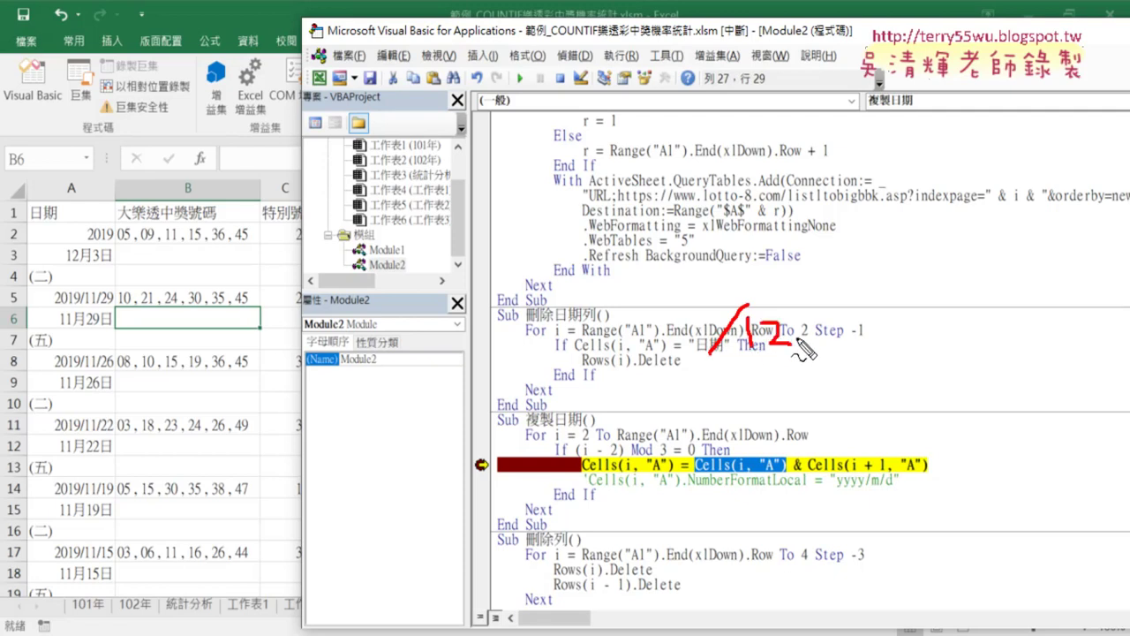
pyautogui.moveTo(821, 305); pyautogui.dragTo(791, 365)
pyautogui.moveTo(803, 320)
pyautogui.mouseDown()
pyautogui.moveTo(799, 355)
pyautogui.moveTo(714, 370)
pyautogui.moveTo(768, 295)
pyautogui.moveTo(874, 370)
pyautogui.moveTo(826, 382)
pyautogui.mouseUp()
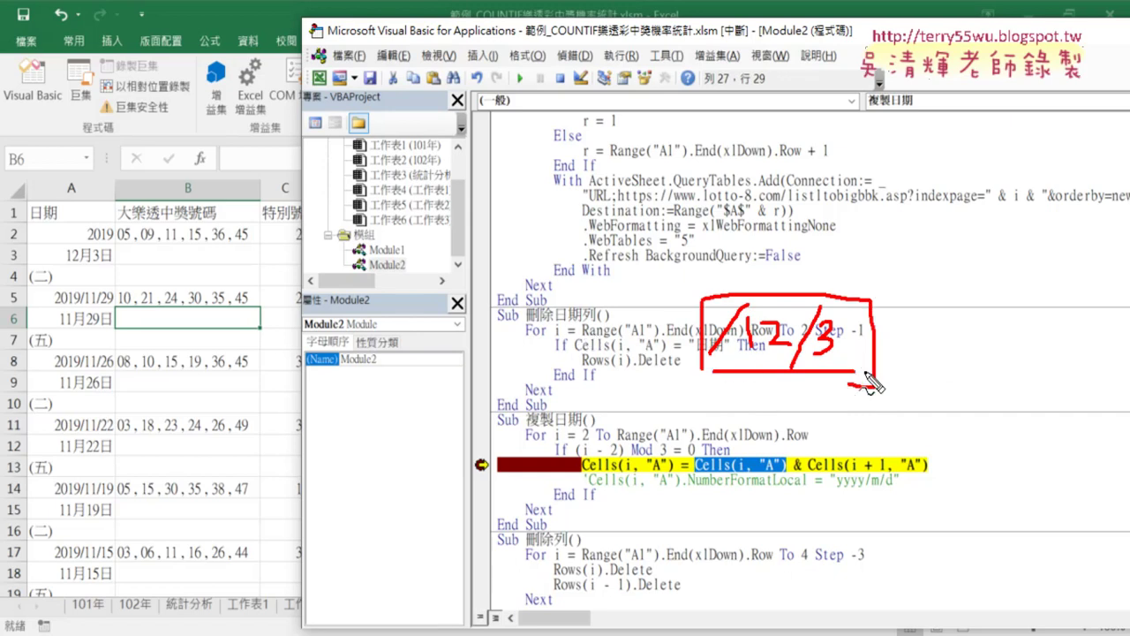
pyautogui.press('Escape')
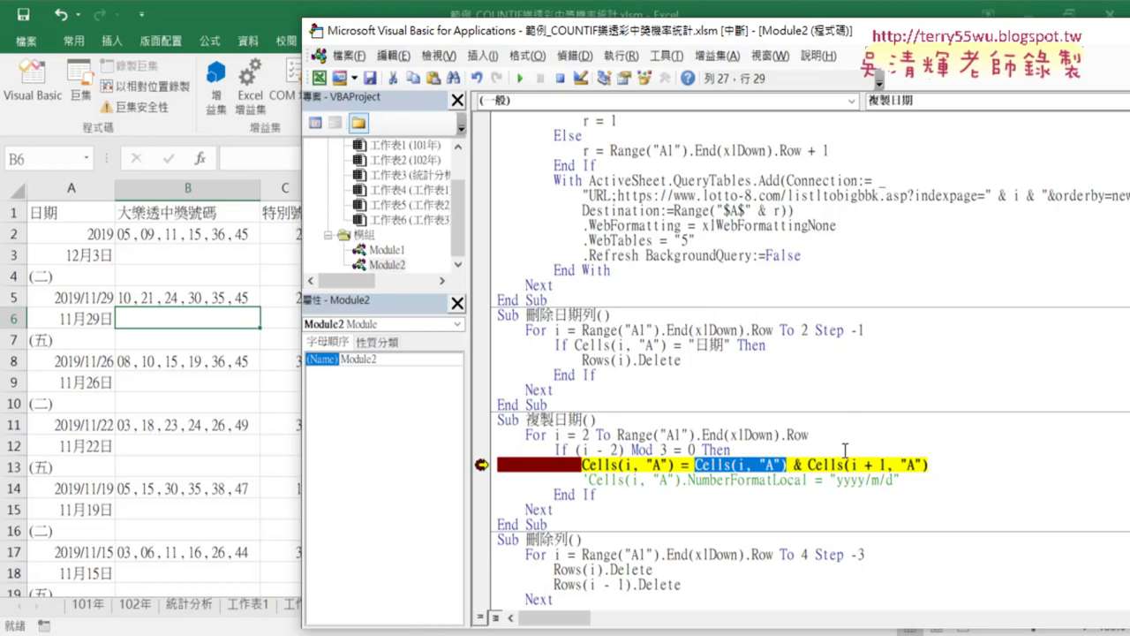
pyautogui.click(858, 464)
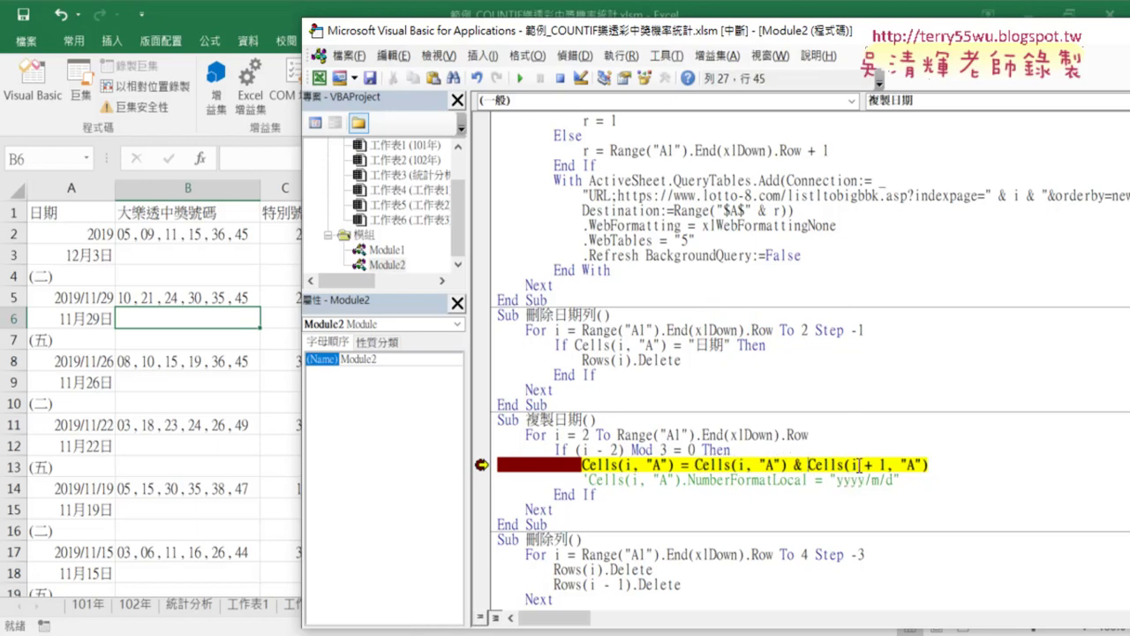
# Wrap the next row's date as Mid(Cells(i + 1, "A"), 5, 99) in the joining line
pyautogui.write('mid')
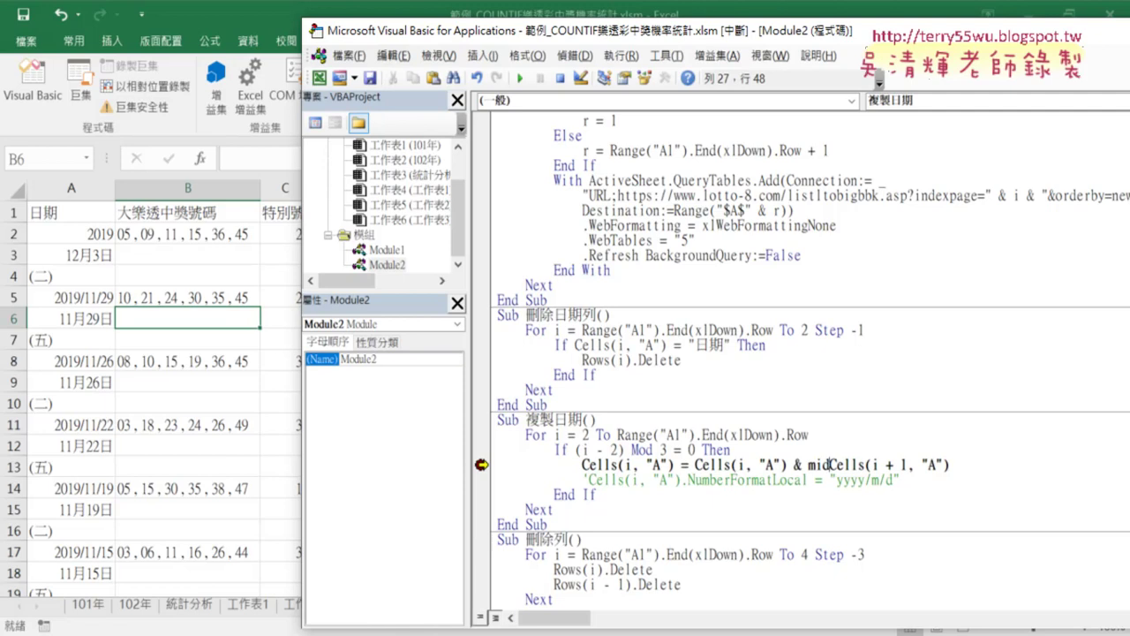
pyautogui.write('(')
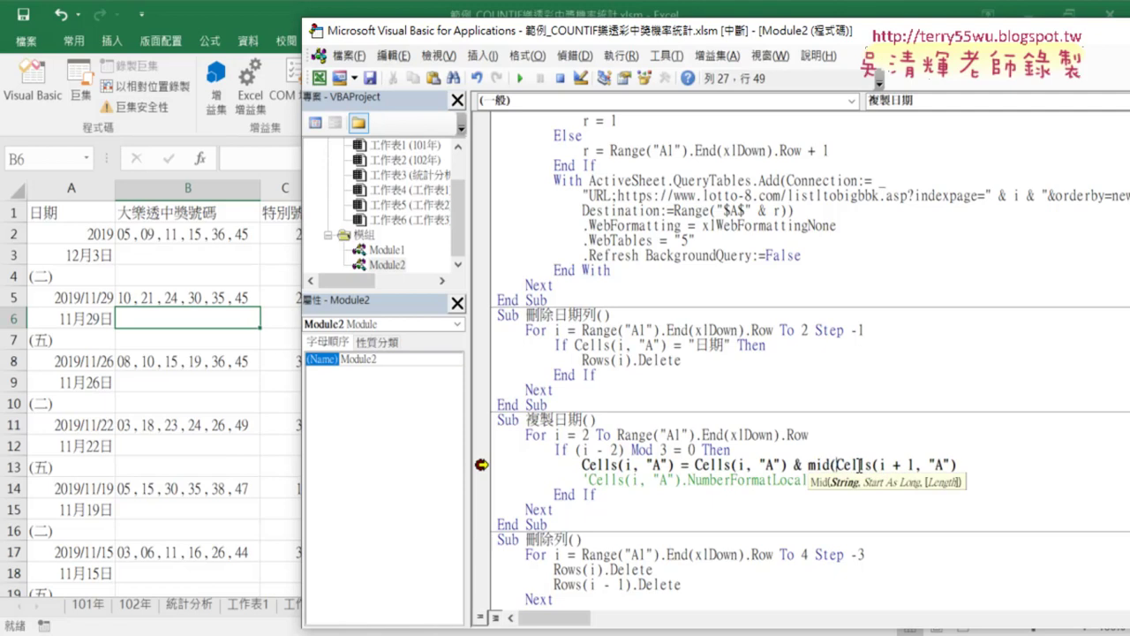
pyautogui.click(974, 465)
pyautogui.write(',')
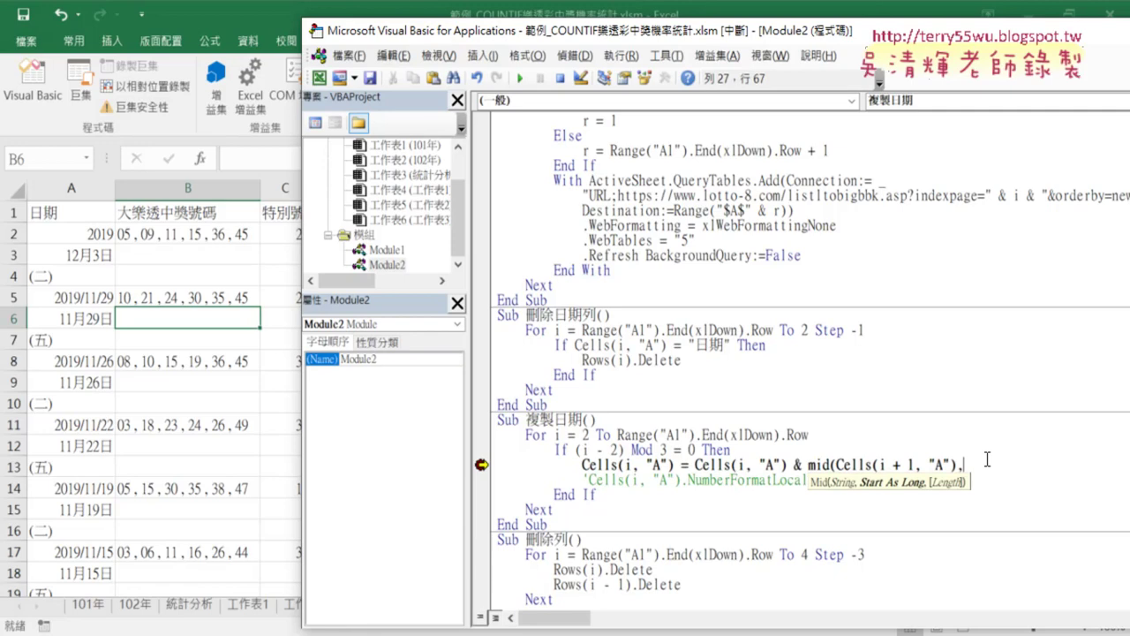
pyautogui.moveTo(836, 465); pyautogui.dragTo(953, 466)
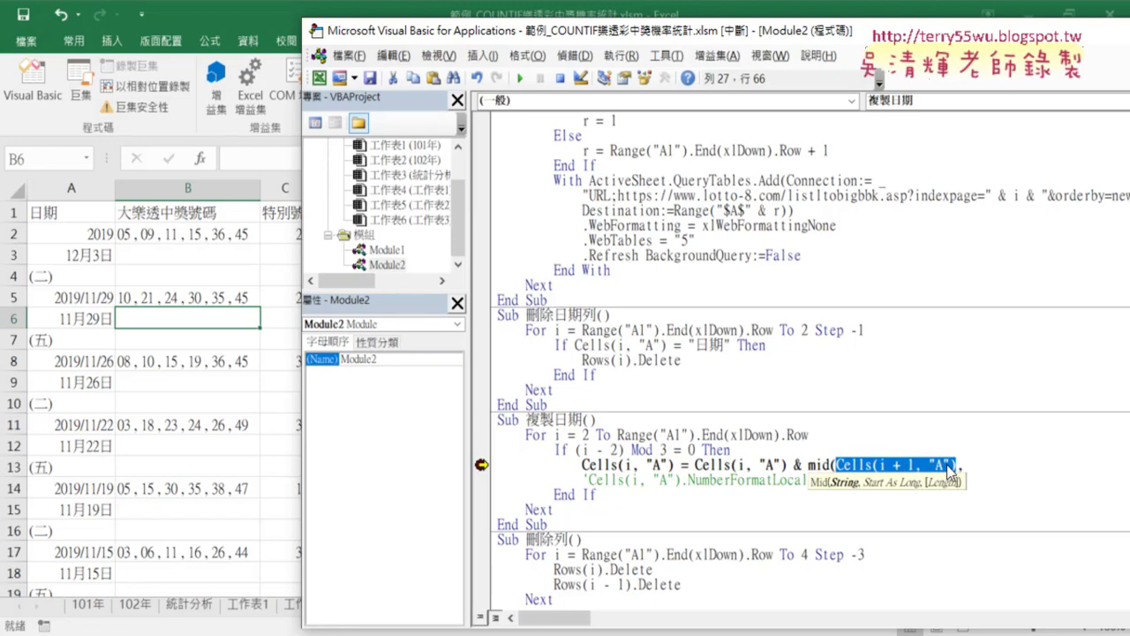
pyautogui.click(964, 465)
pyautogui.write('5')
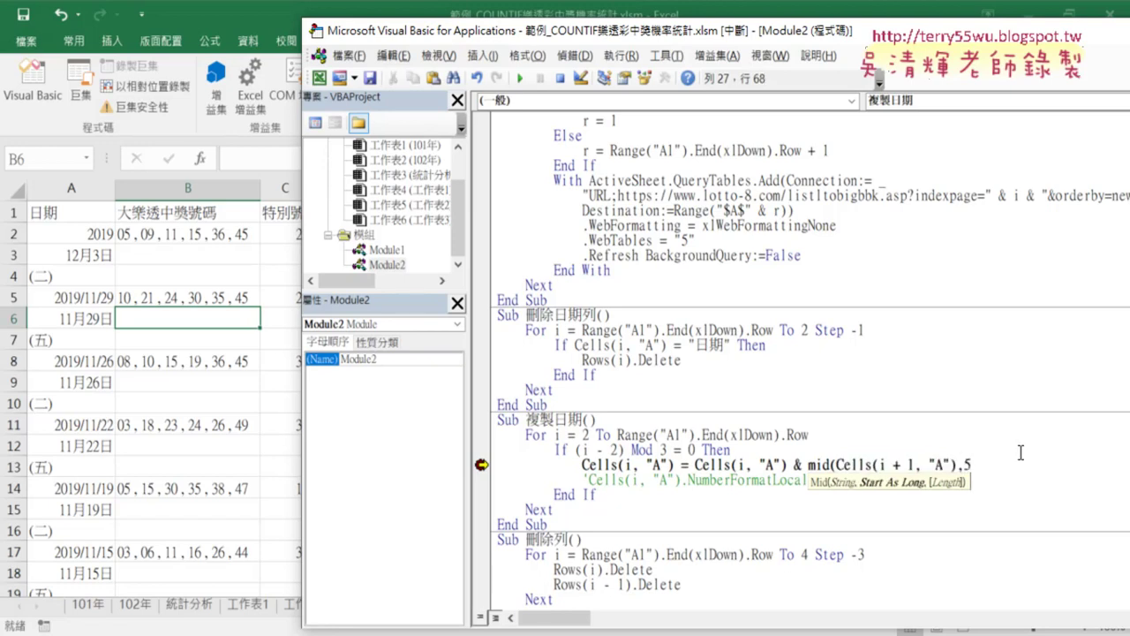
pyautogui.write(',')
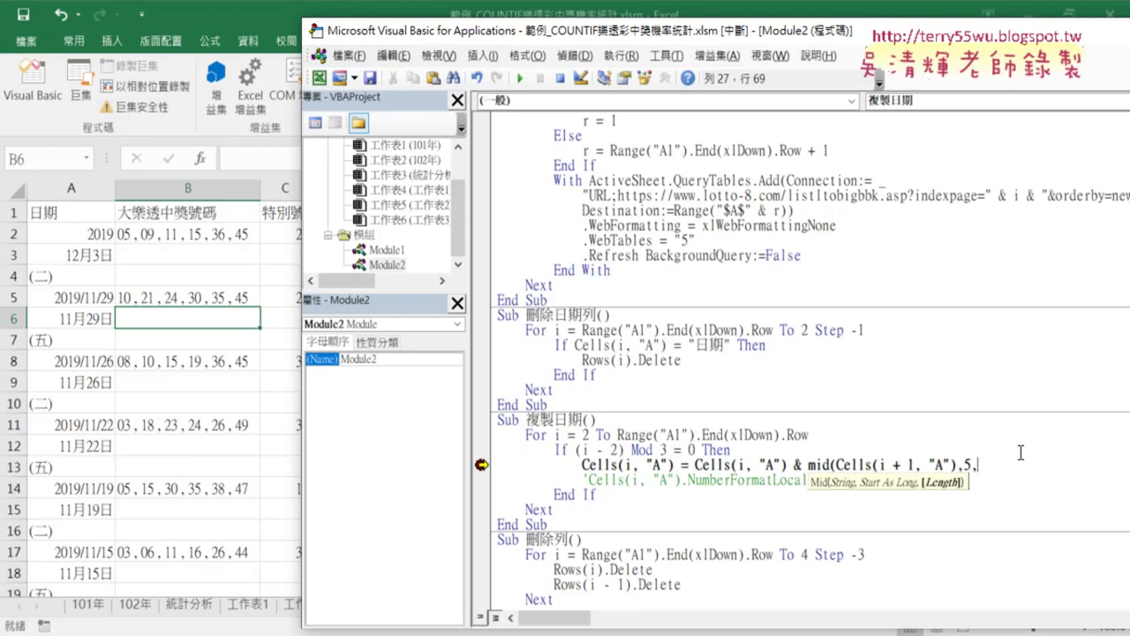
pyautogui.write('9')
pyautogui.write('9')
# Finish editing the date-joining line and review its Cells(i, "A") and Mid(Cells(i + 1, "A")) parts
pyautogui.write(')')
pyautogui.click(966, 558)
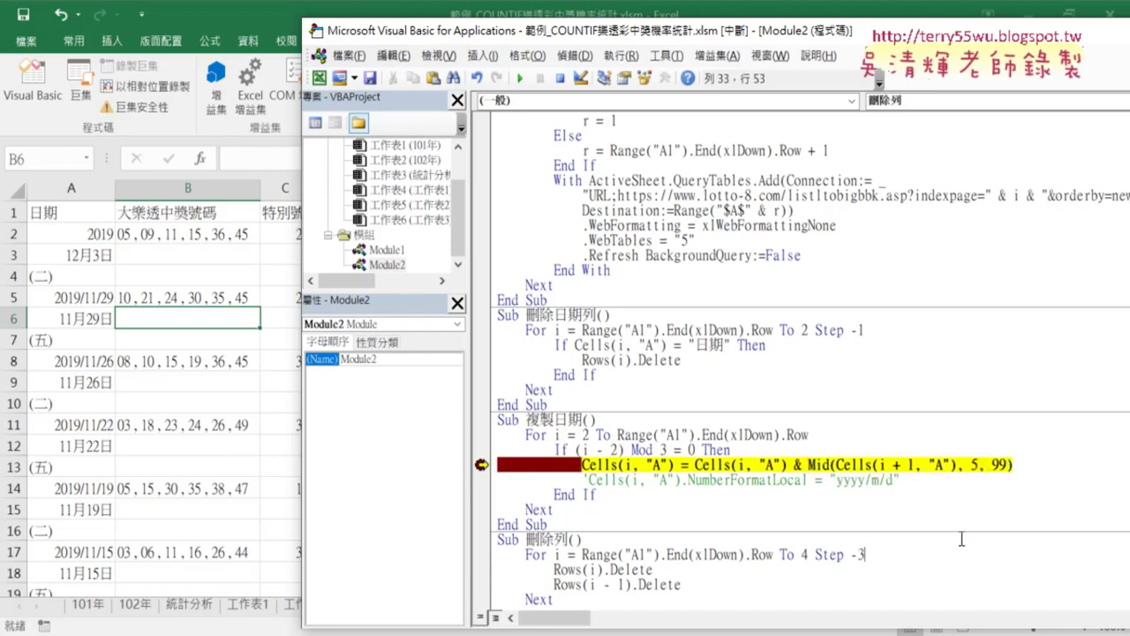
pyautogui.moveTo(836, 464); pyautogui.dragTo(957, 466)
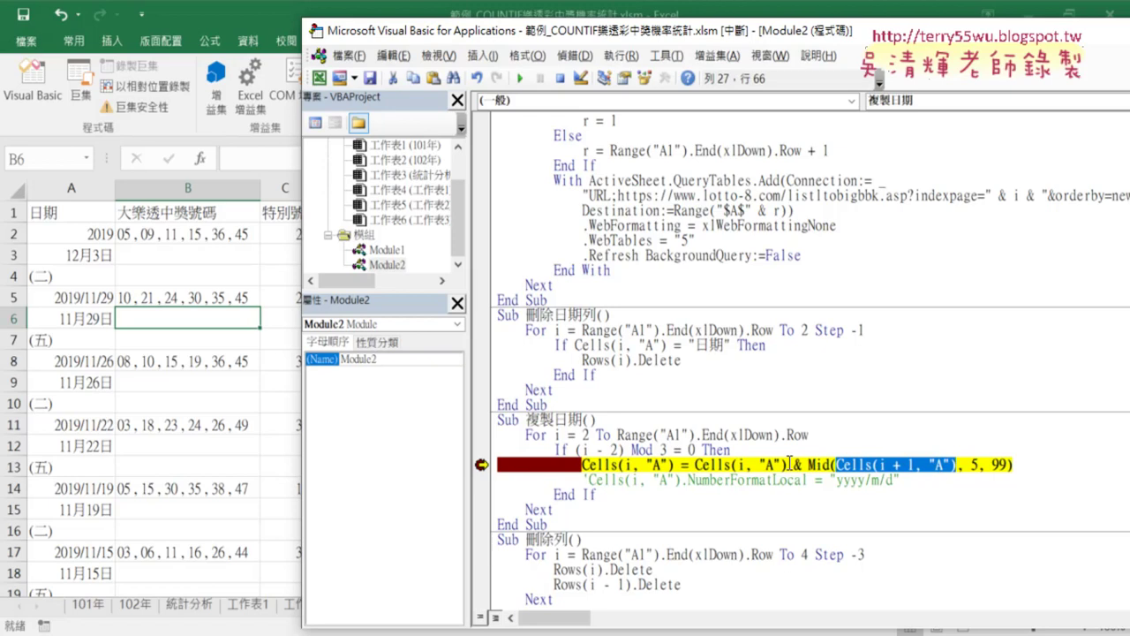
pyautogui.moveTo(785, 464); pyautogui.dragTo(695, 465)
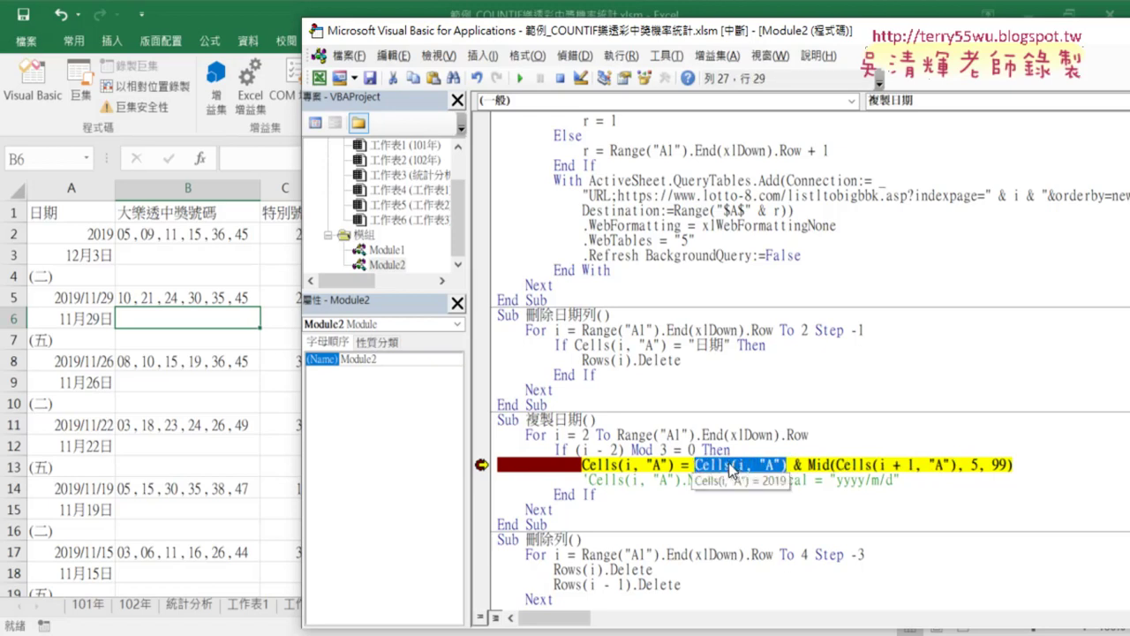
pyautogui.moveTo(740, 473)
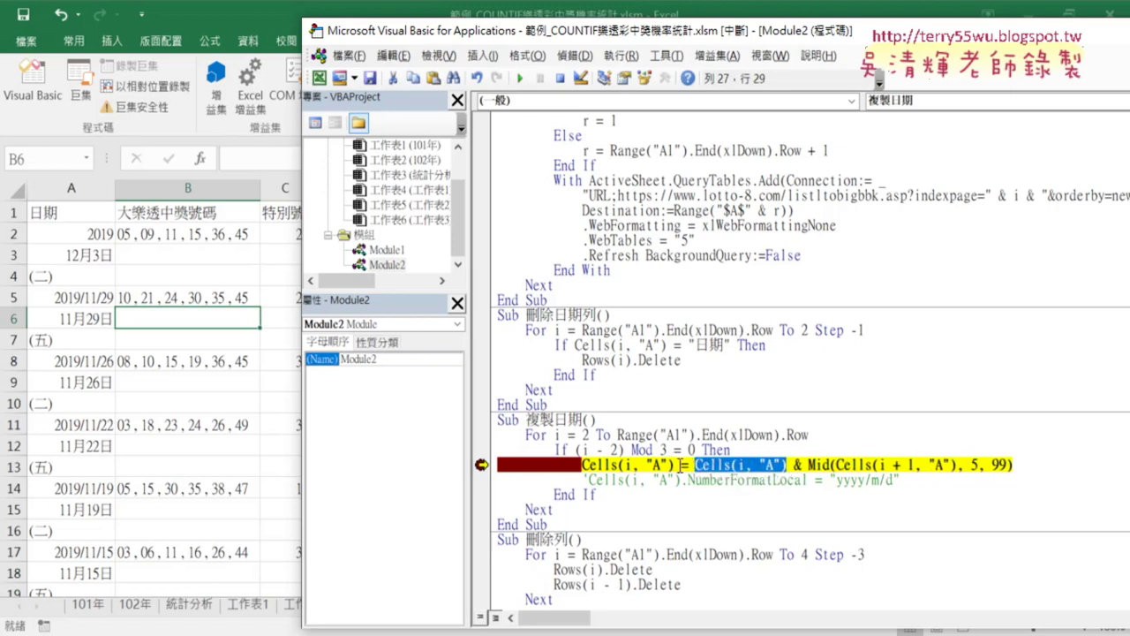
pyautogui.moveTo(680, 465); pyautogui.dragTo(597, 466)
pyautogui.moveTo(694, 464); pyautogui.dragTo(1011, 465)
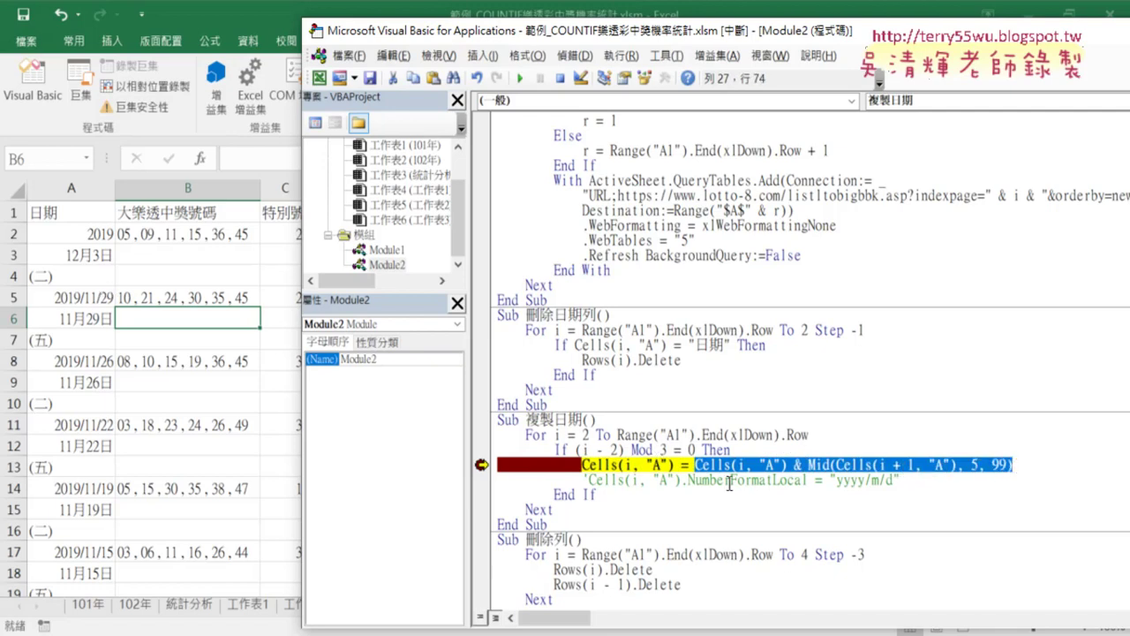
# Execute the corrected line and confirm A2 now reads 2019/12/3 from the Mid part
pyautogui.press('F8')
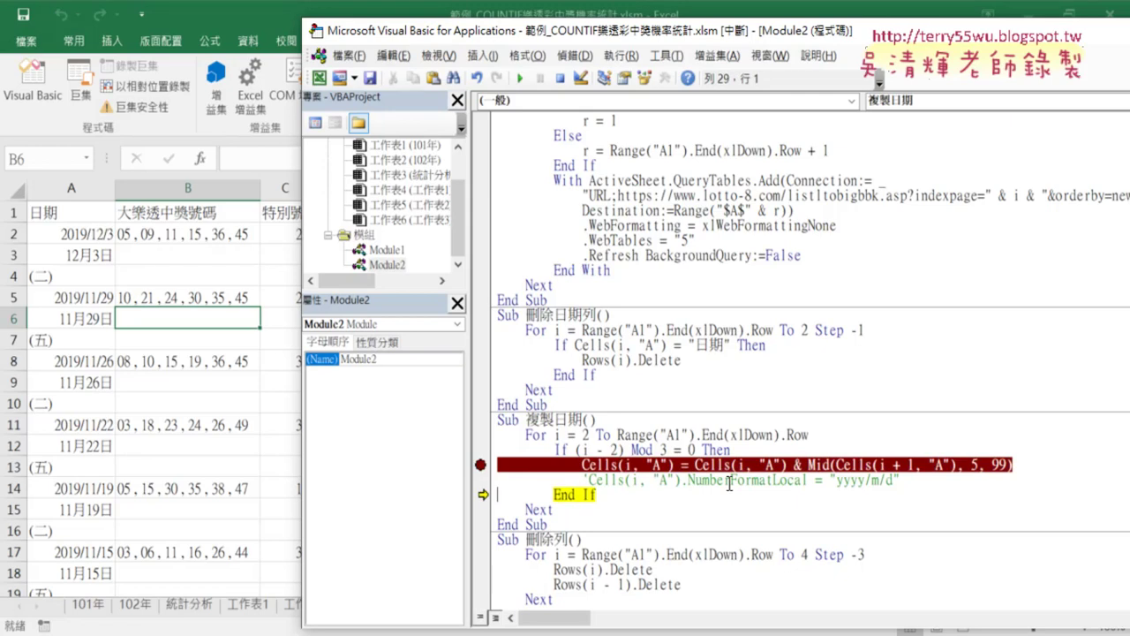
pyautogui.moveTo(128, 251); pyautogui.dragTo(113, 258)
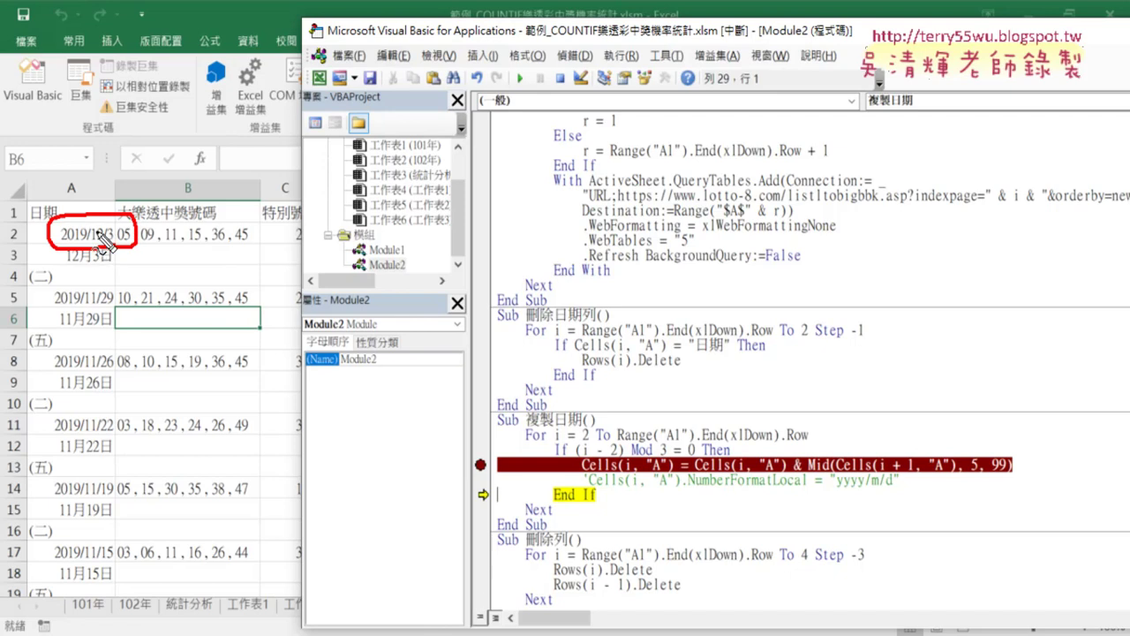
pyautogui.moveTo(89, 252); pyautogui.dragTo(111, 253)
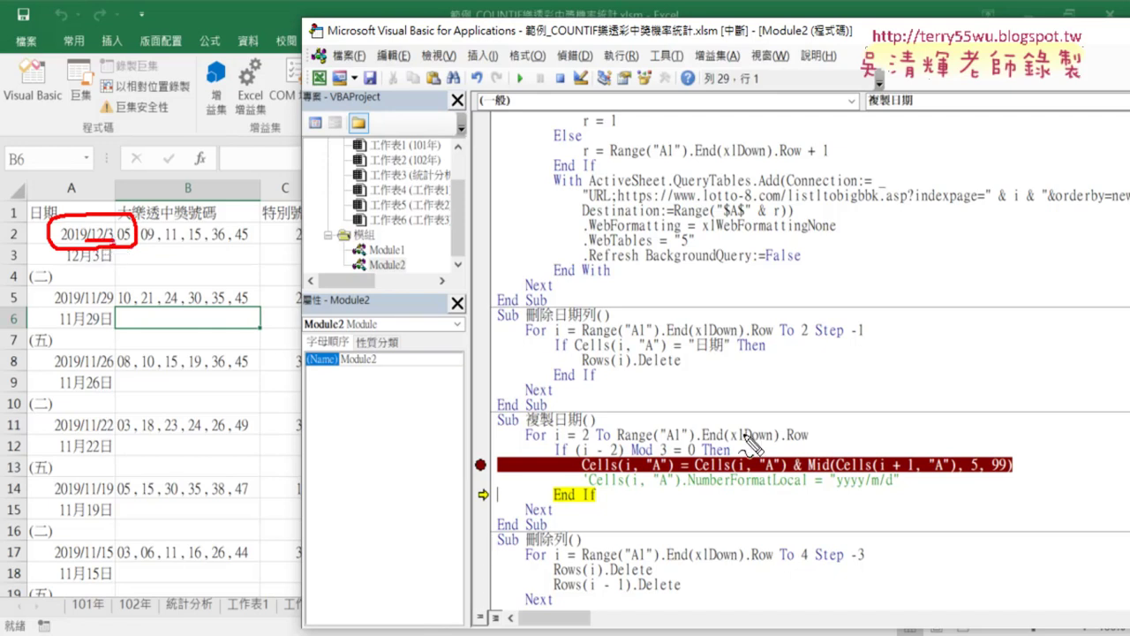
pyautogui.moveTo(809, 473); pyautogui.dragTo(934, 474)
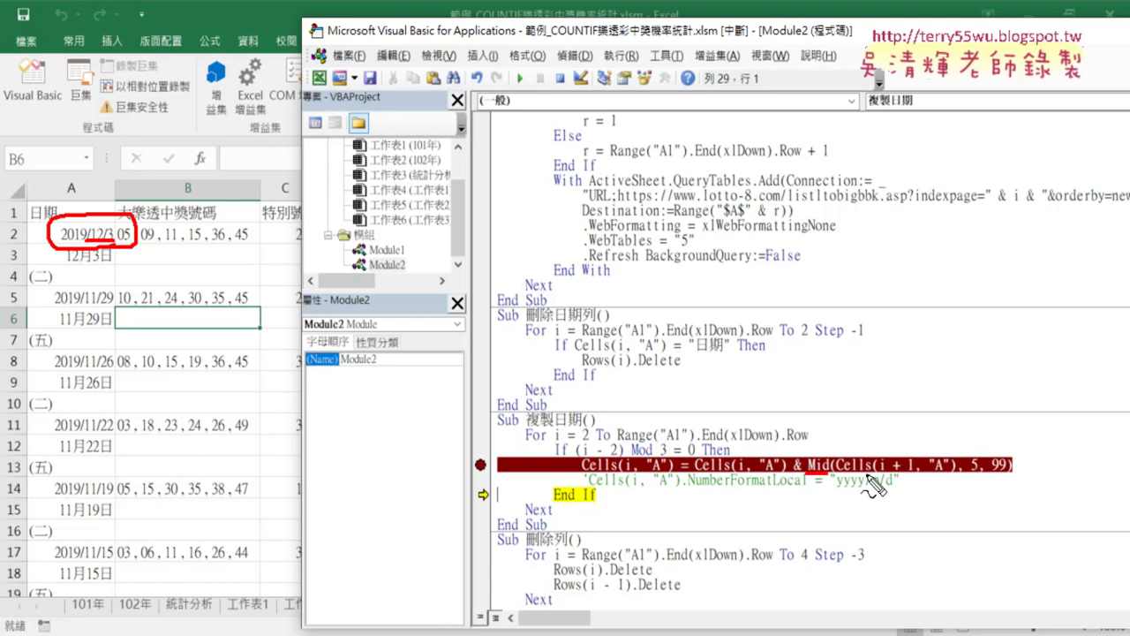